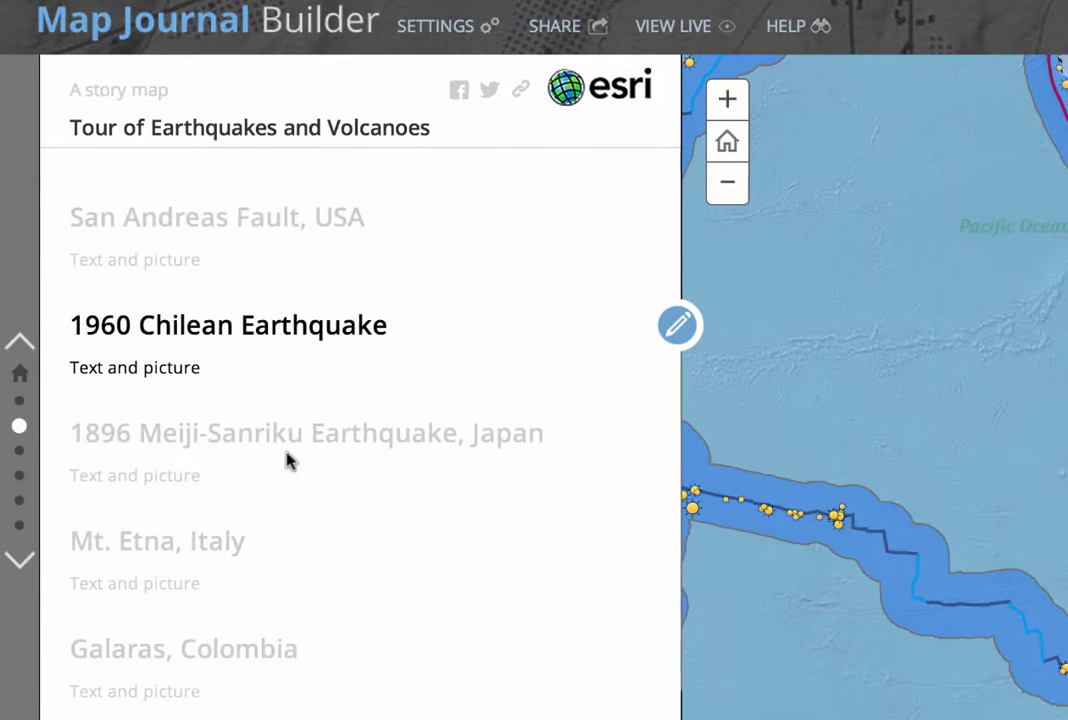
Jump to the San Andreas Fault, USA section and open it for editing
{"action": "left_click", "coordinate": [20, 402]}
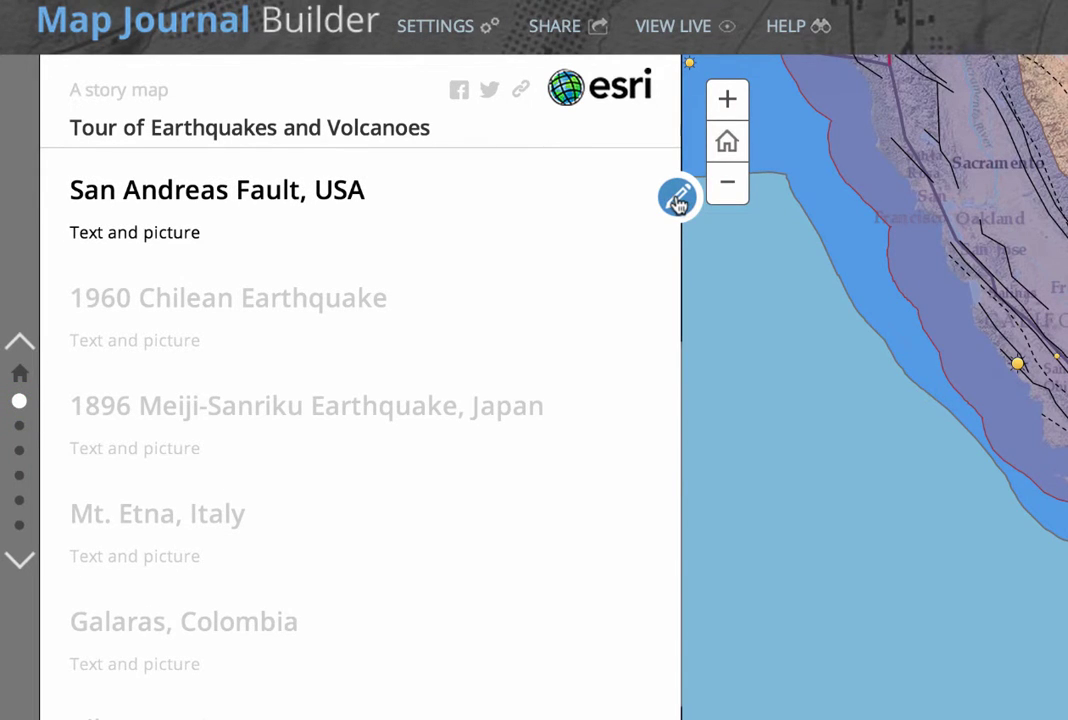
{"action": "left_click", "coordinate": [677, 200]}
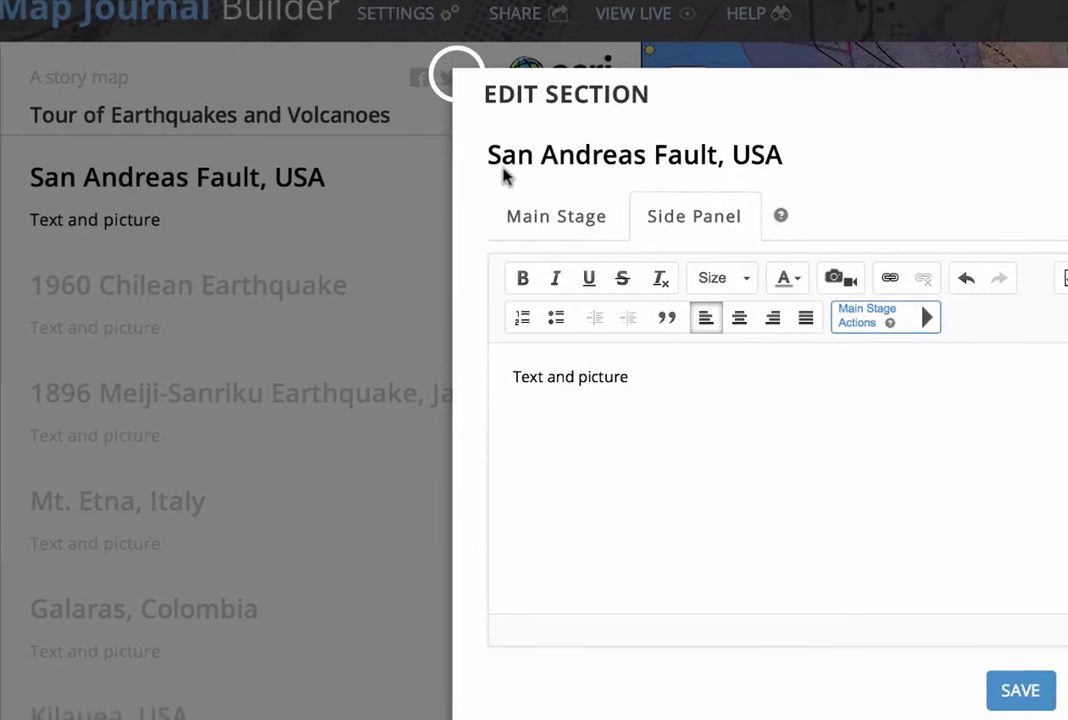
Select and copy the section title 'San Andreas Fault, USA' in the Edit Section dialog
{"action": "left_click", "coordinate": [493, 156]}
{"action": "left_click_drag", "start_coordinate": [381, 117], "coordinate": [693, 138]}
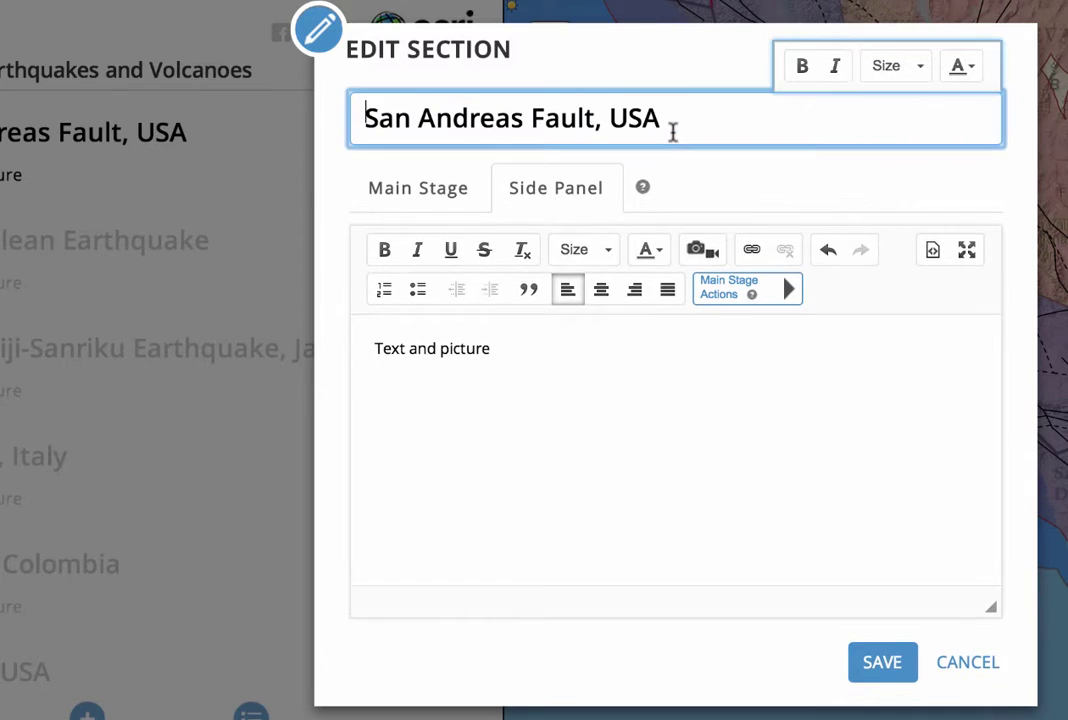
{"action": "left_click_drag", "start_coordinate": [670, 119], "coordinate": [362, 108]}
{"action": "key", "text": "super+c"}
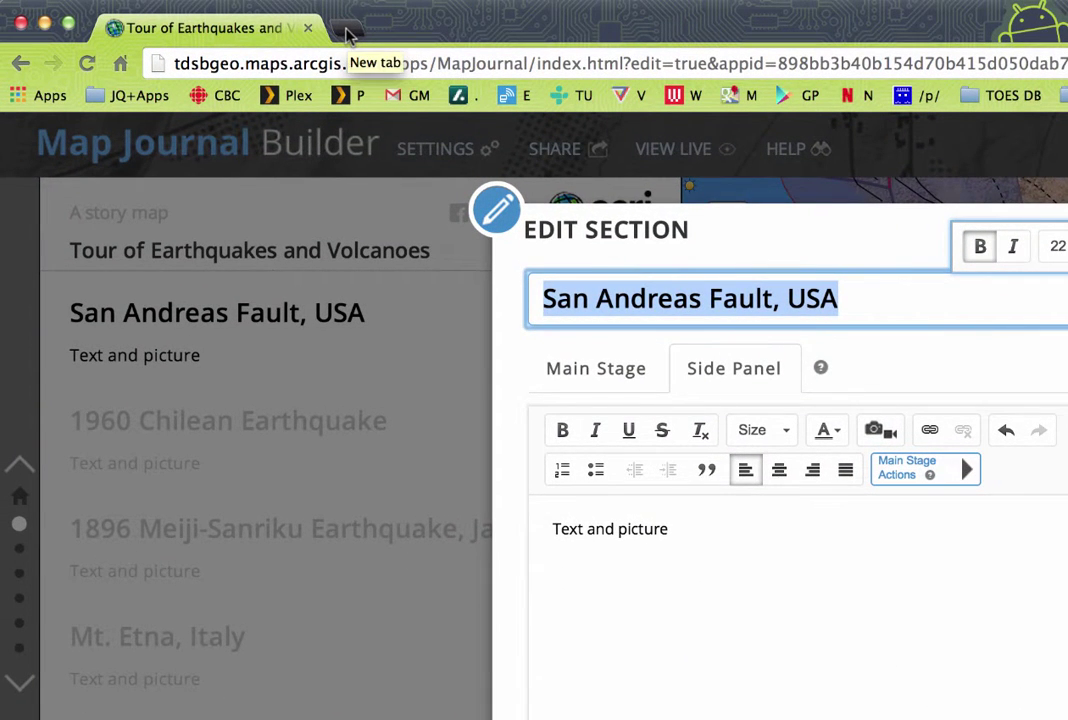
Run a Google search for 'San Andreas Fault, USA' in a new tab and scan the results
{"action": "left_click", "coordinate": [347, 33]}
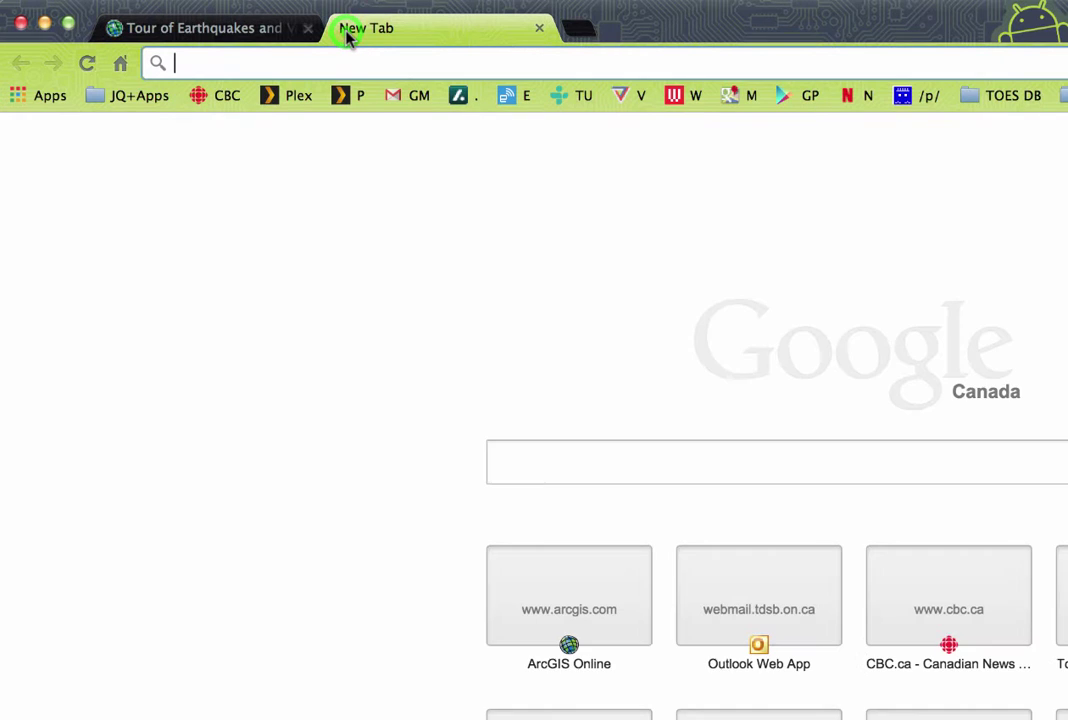
{"action": "key", "text": "super+v"}
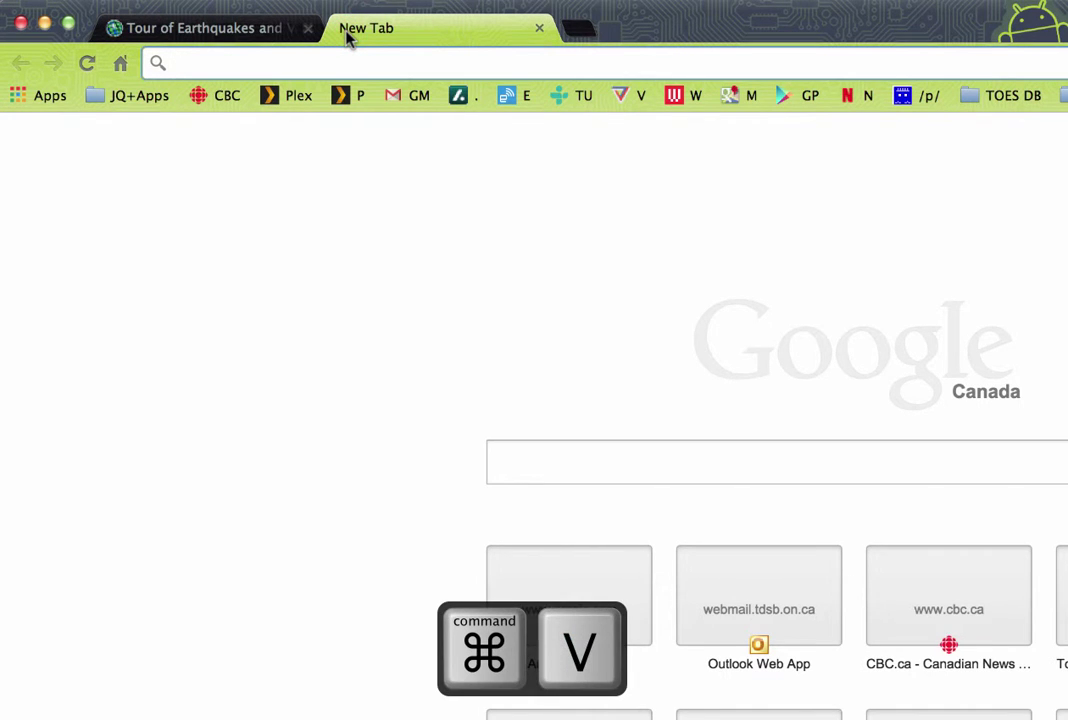
{"action": "key", "text": "super+v"}
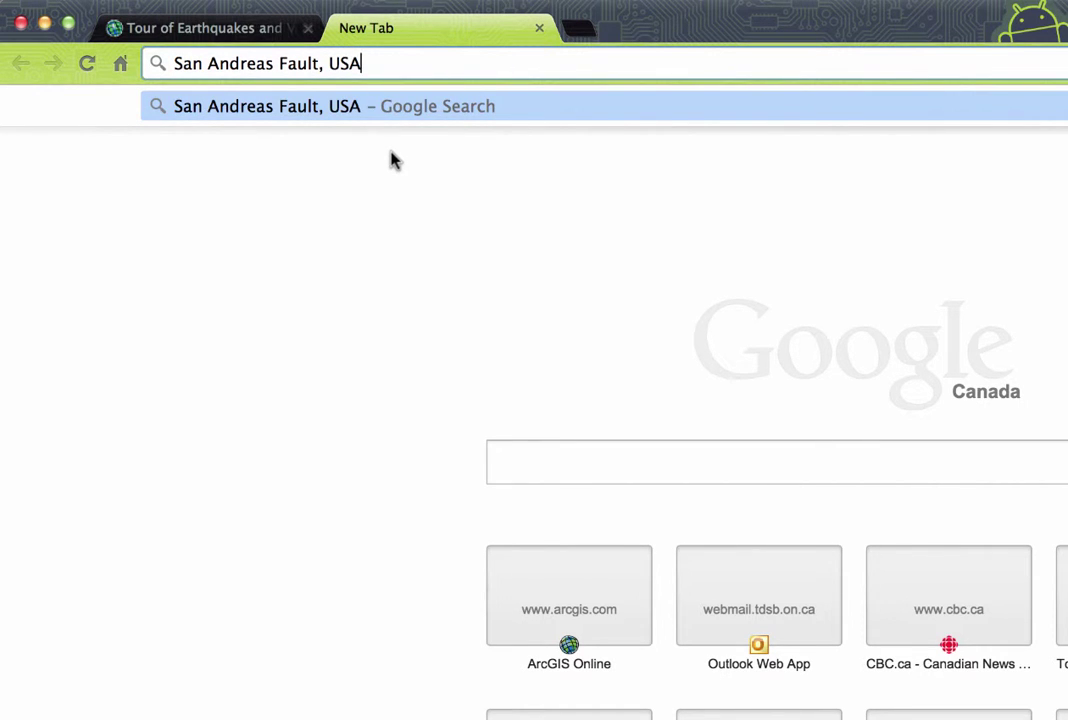
{"action": "key", "text": "Return"}
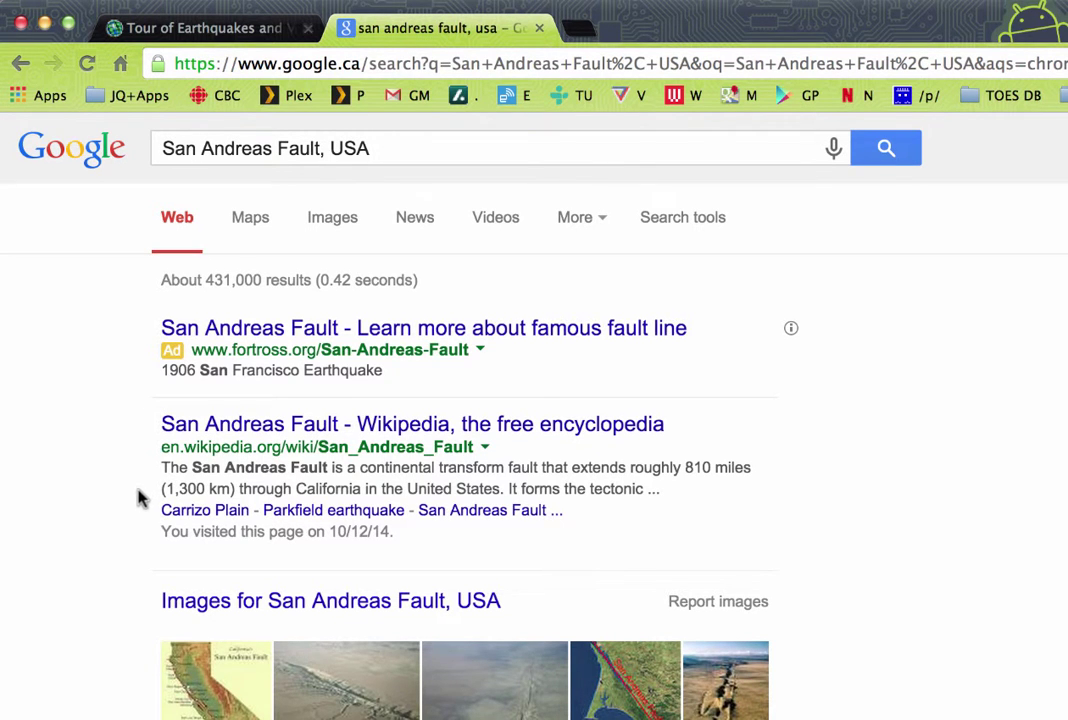
{"action": "scroll", "coordinate": [140, 493], "scroll_direction": "down", "scroll_amount": 1}
{"action": "scroll", "coordinate": [139, 508], "scroll_direction": "down", "scroll_amount": 1}
{"action": "scroll", "coordinate": [137, 510], "scroll_direction": "up", "scroll_amount": 2}
Open the San Andreas Fault Wikipedia result, close the donation banner, and copy the opening paragraph
{"action": "left_click", "coordinate": [418, 430]}
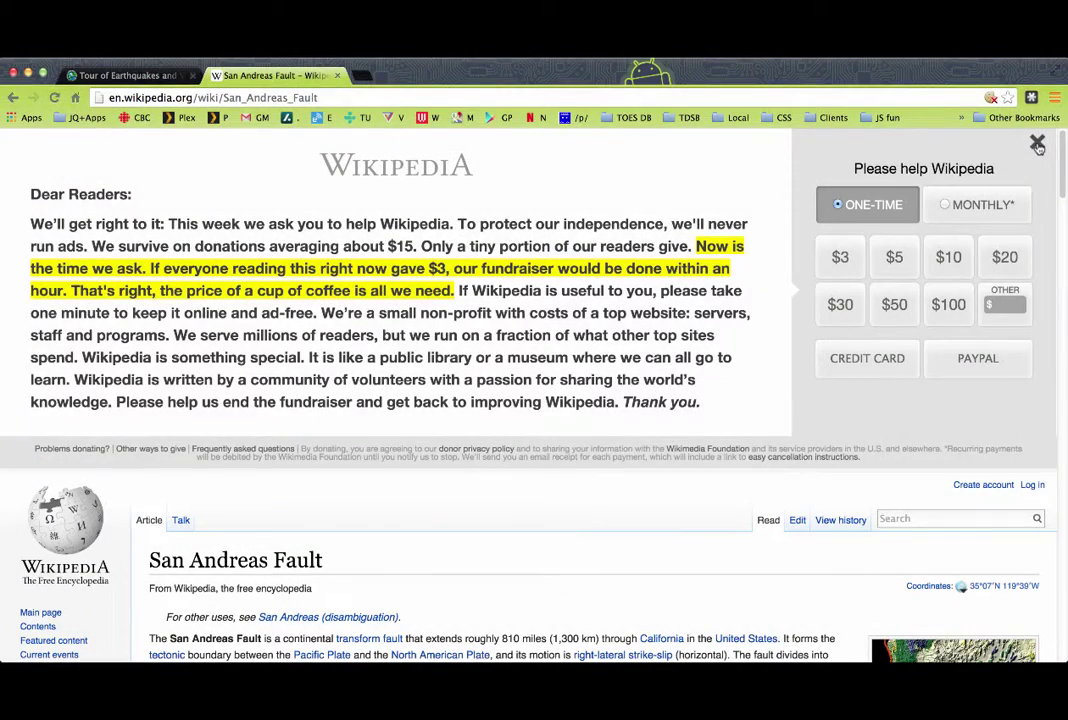
{"action": "left_click", "coordinate": [1038, 145]}
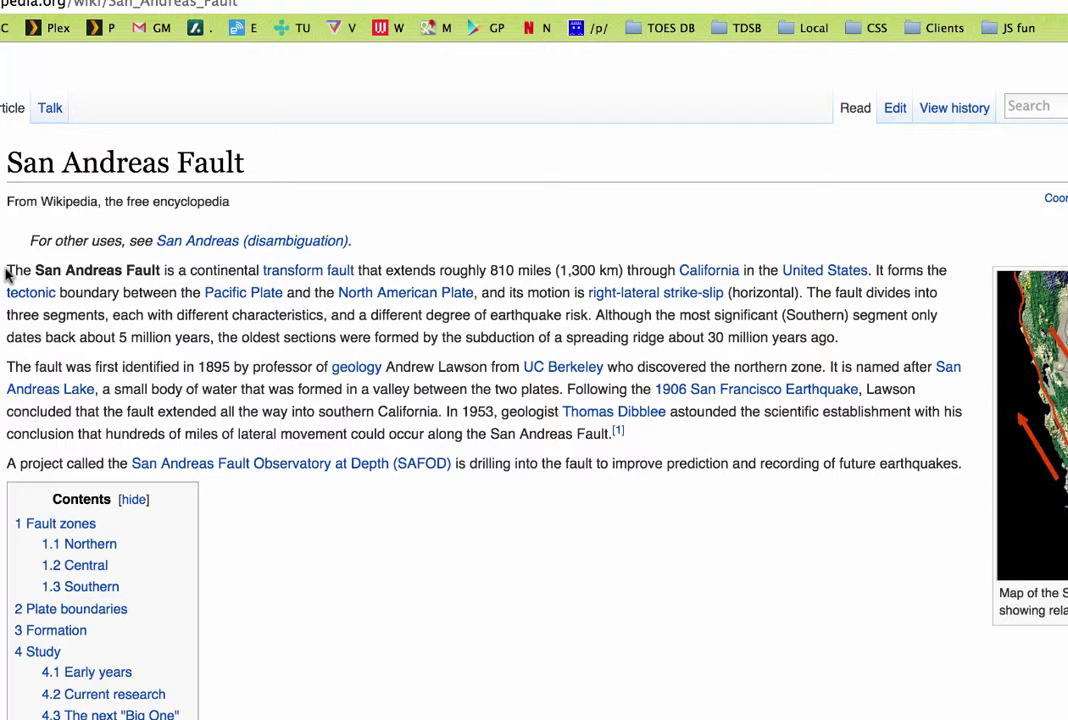
{"action": "left_click_drag", "start_coordinate": [7, 273], "coordinate": [800, 293]}
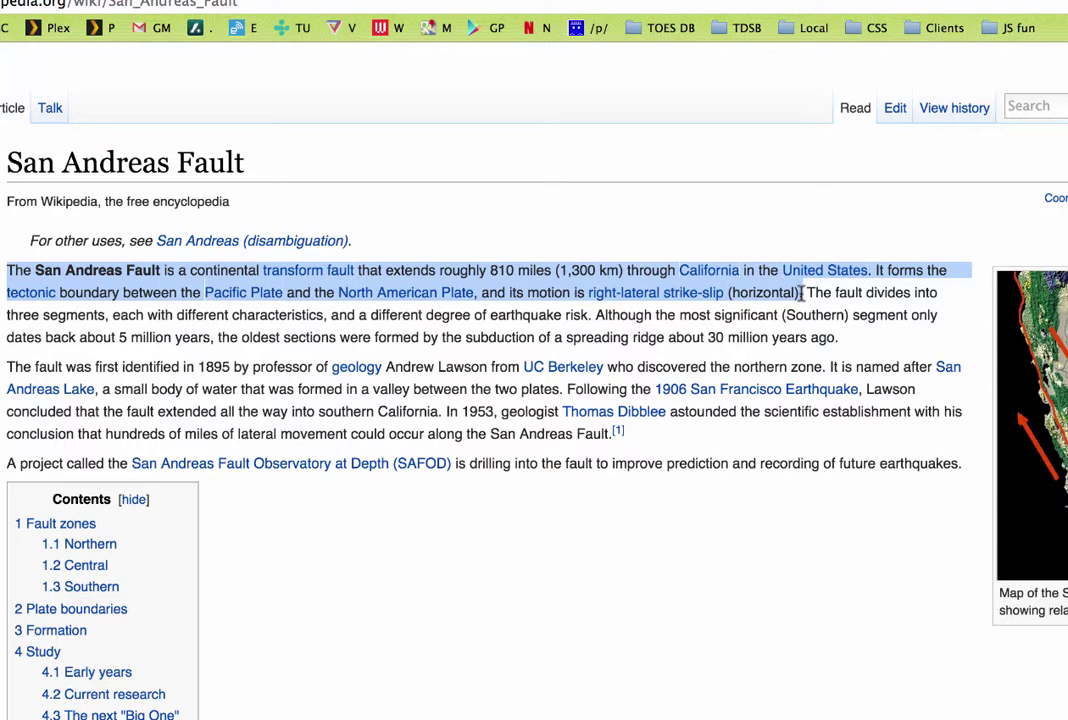
{"action": "left_click_drag", "start_coordinate": [803, 293], "coordinate": [842, 337]}
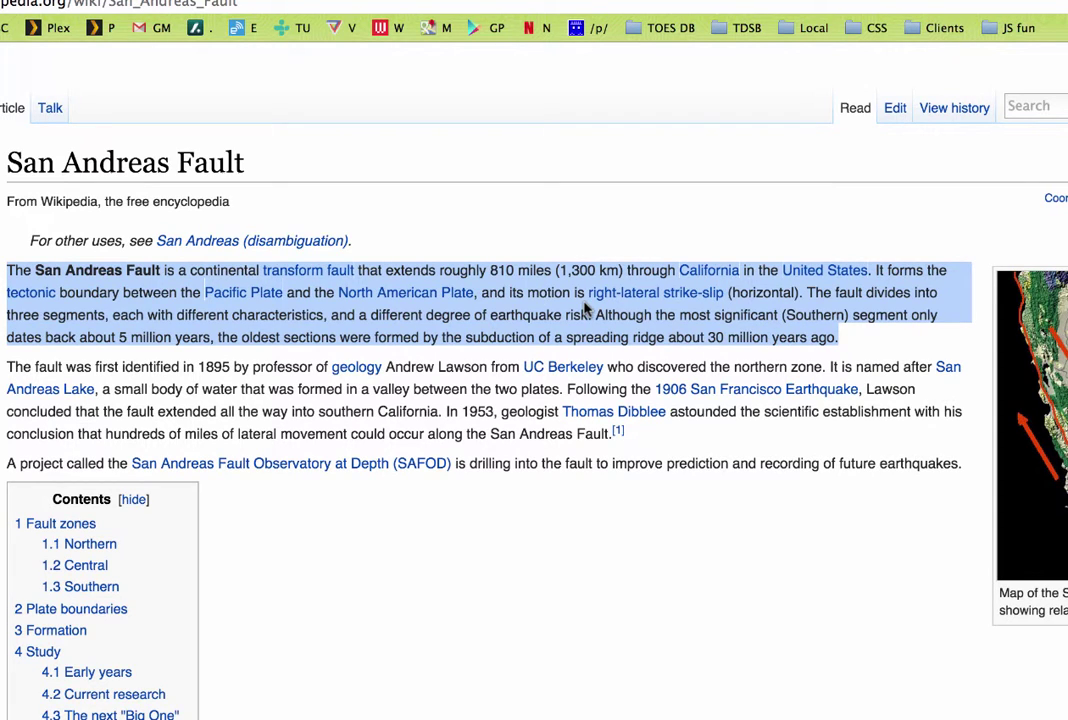
{"action": "key", "text": "super+c"}
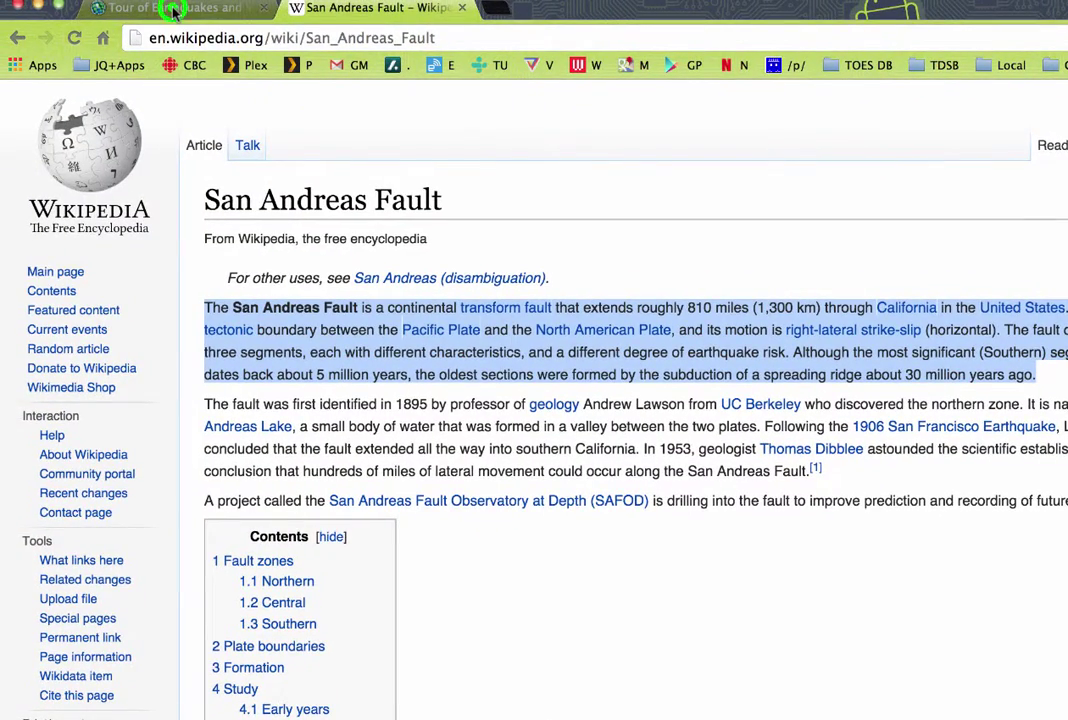
Replace the 'Text and picture' placeholder in the side panel with the copied Wikipedia paragraph
{"action": "left_click", "coordinate": [174, 10]}
{"action": "left_click", "coordinate": [578, 441]}
{"action": "left_click_drag", "start_coordinate": [578, 441], "coordinate": [465, 433]}
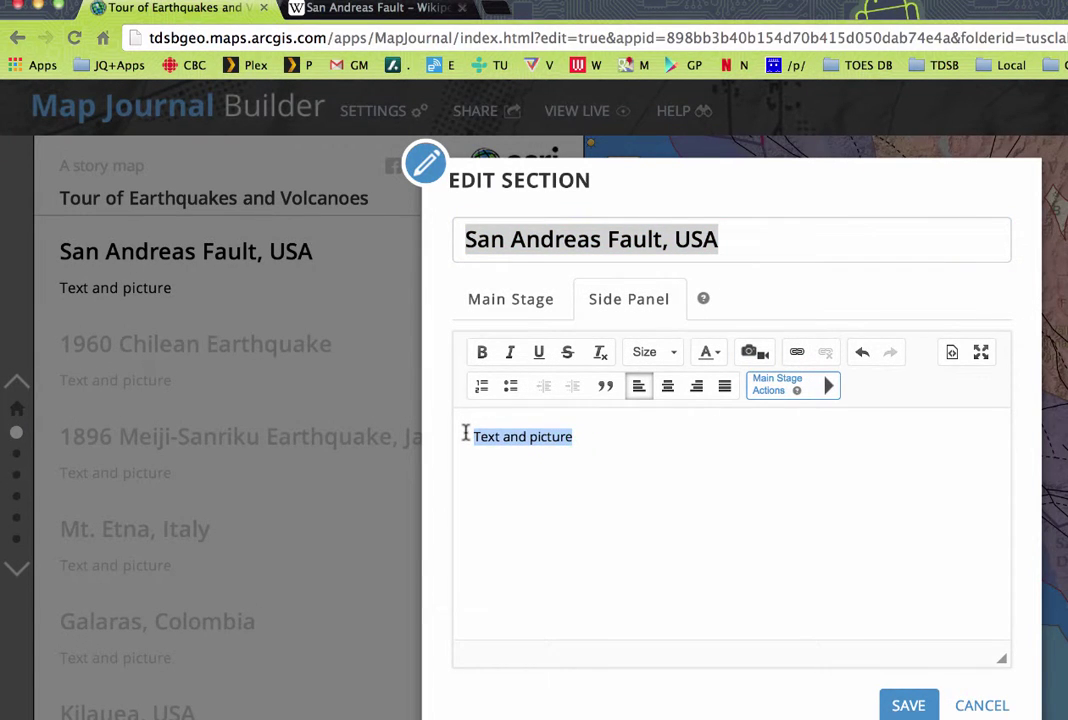
{"action": "key", "text": "super+v"}
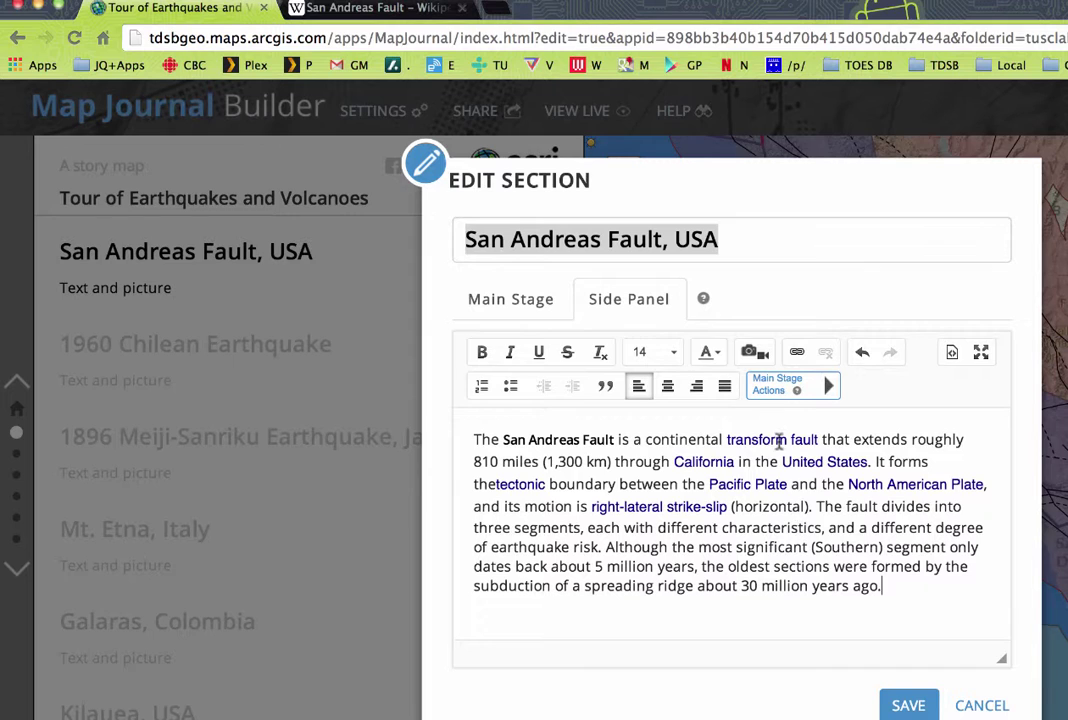
{"action": "left_click", "coordinate": [908, 565]}
{"action": "left_click", "coordinate": [887, 586]}
Set the pasted paragraph to font size 12 and add a new empty line after it
{"action": "left_click_drag", "start_coordinate": [884, 589], "coordinate": [469, 440]}
{"action": "left_click", "coordinate": [670, 350]}
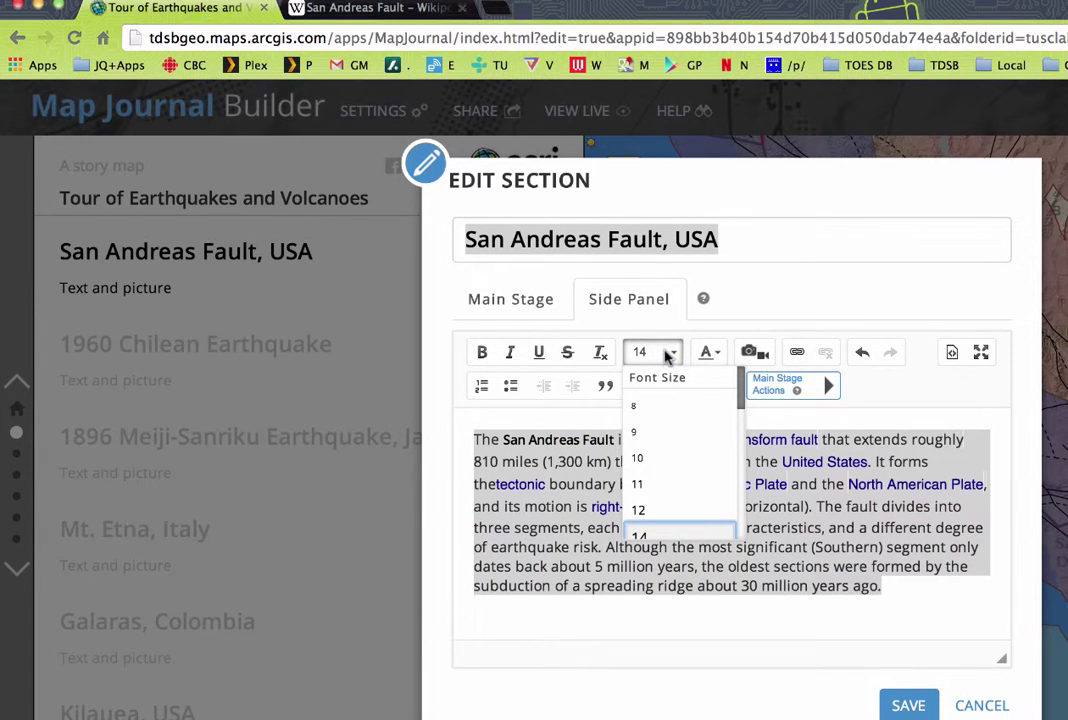
{"action": "left_click", "coordinate": [652, 460]}
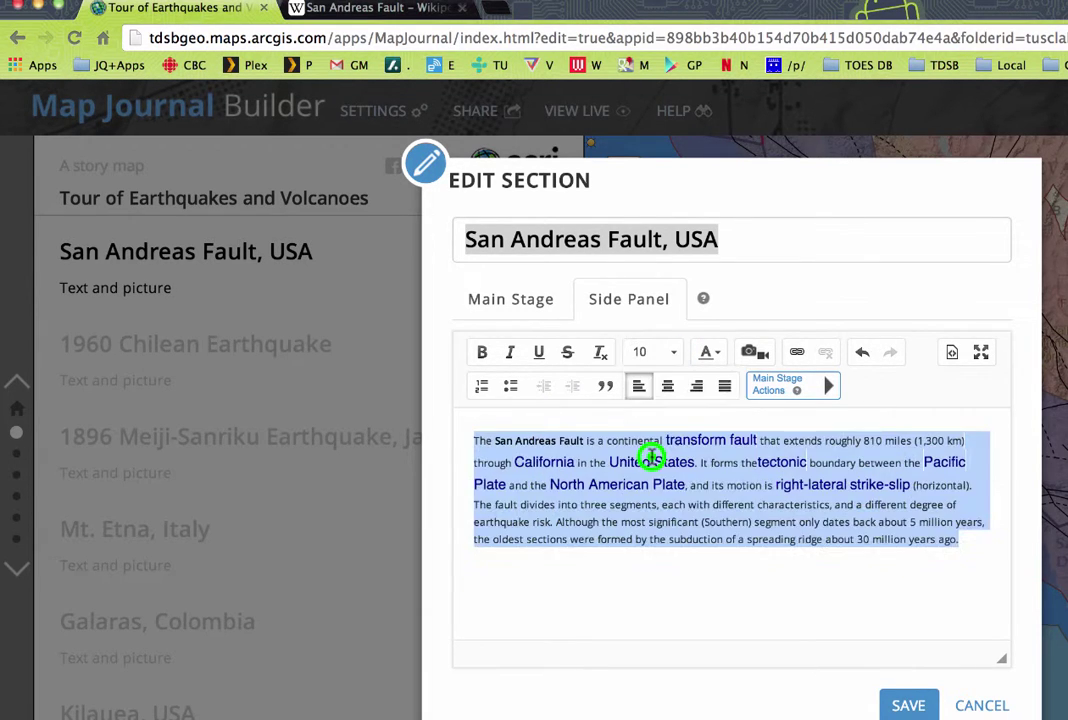
{"action": "left_click", "coordinate": [673, 352]}
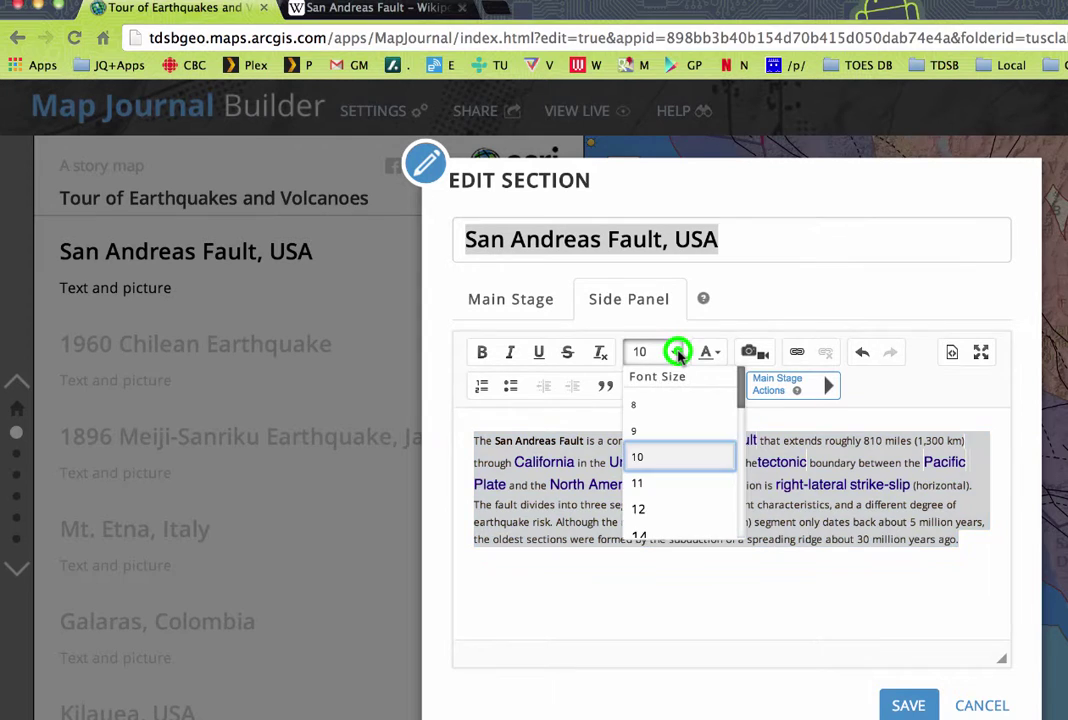
{"action": "left_click", "coordinate": [648, 504]}
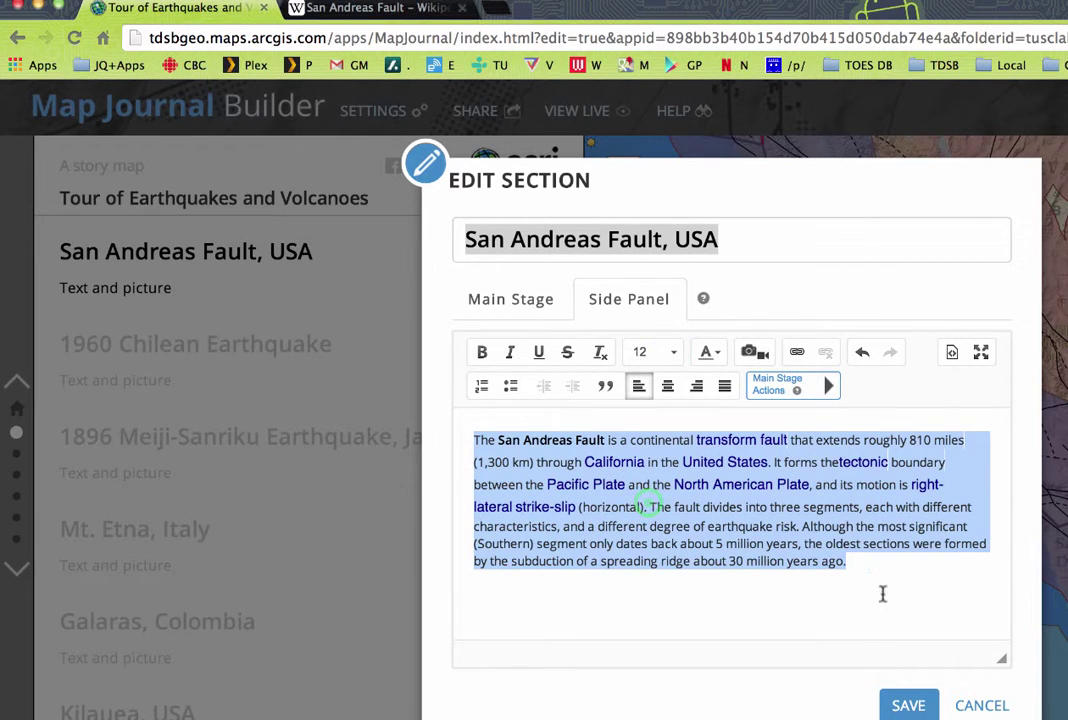
{"action": "left_click", "coordinate": [877, 563]}
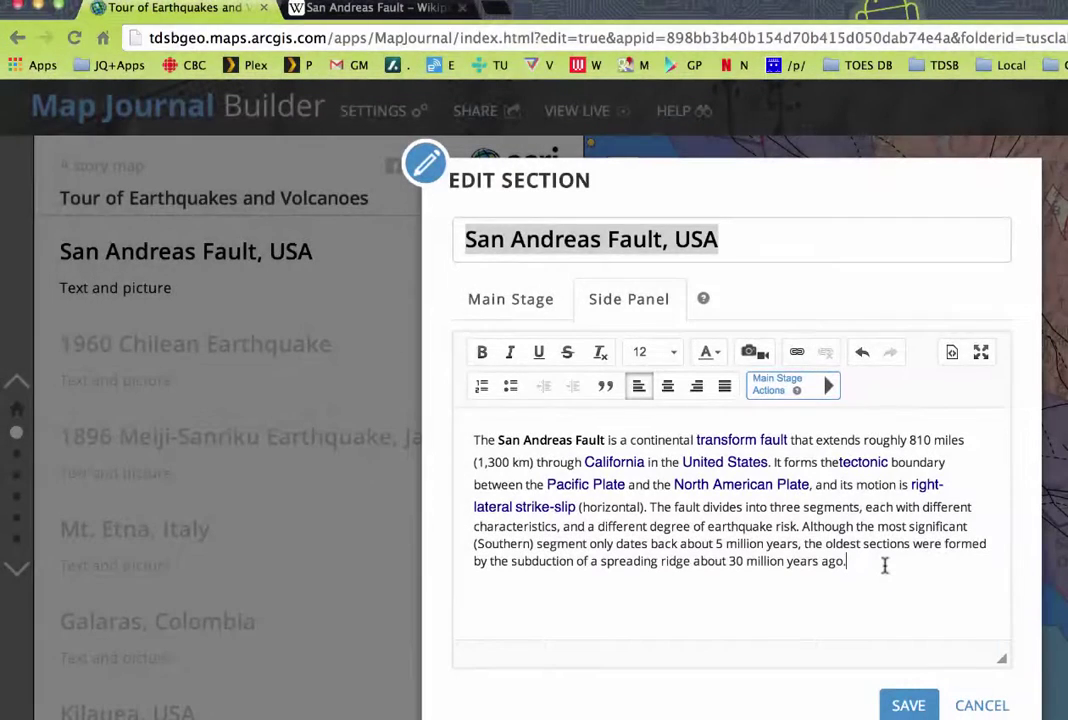
{"action": "key", "text": "Return"}
Open the Carrizo Plain aerial photo, page through five more article images, then close the viewer
{"action": "left_click", "coordinate": [358, 10]}
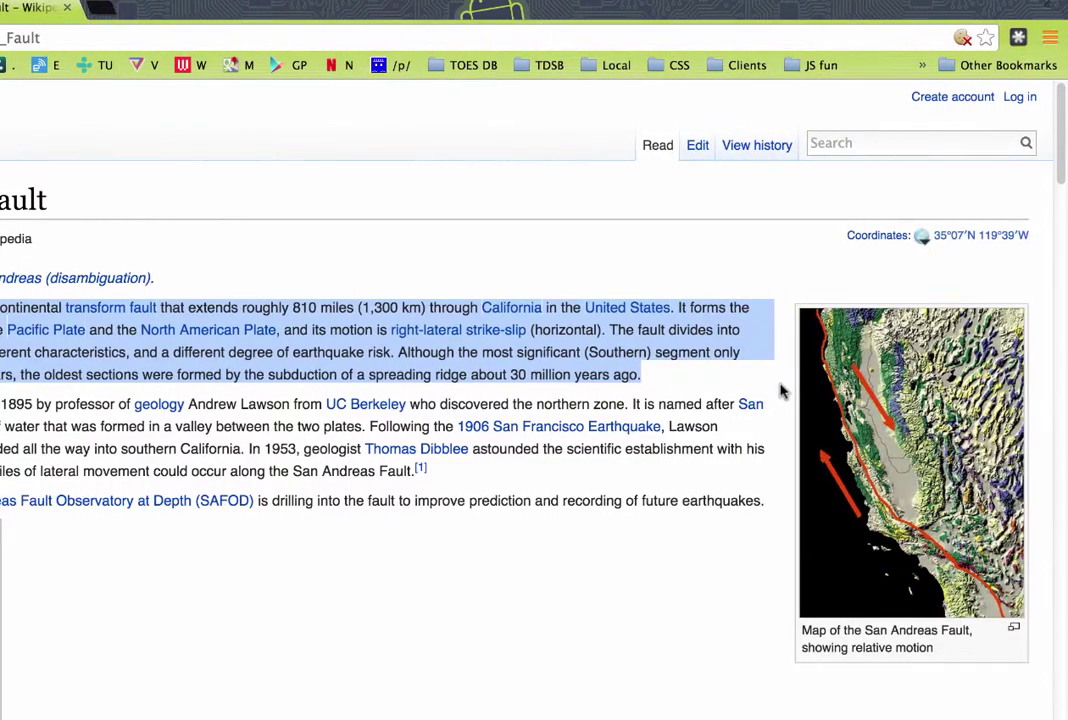
{"action": "scroll", "coordinate": [781, 393], "scroll_direction": "down", "scroll_amount": 5}
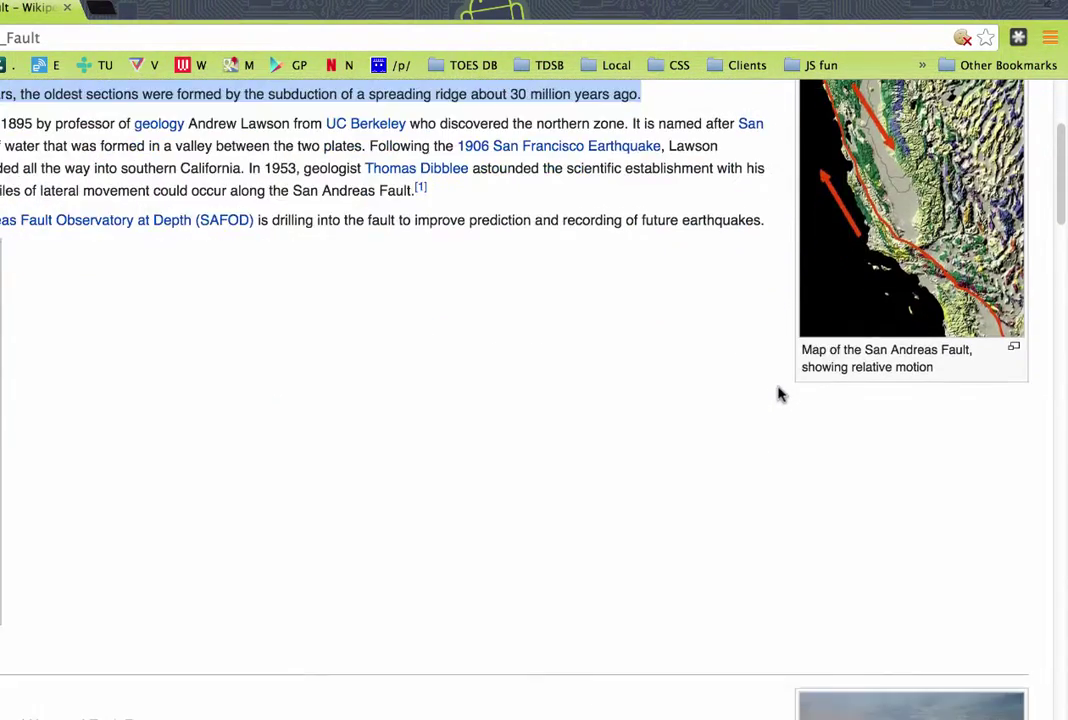
{"action": "scroll", "coordinate": [781, 393], "scroll_direction": "down", "scroll_amount": 6}
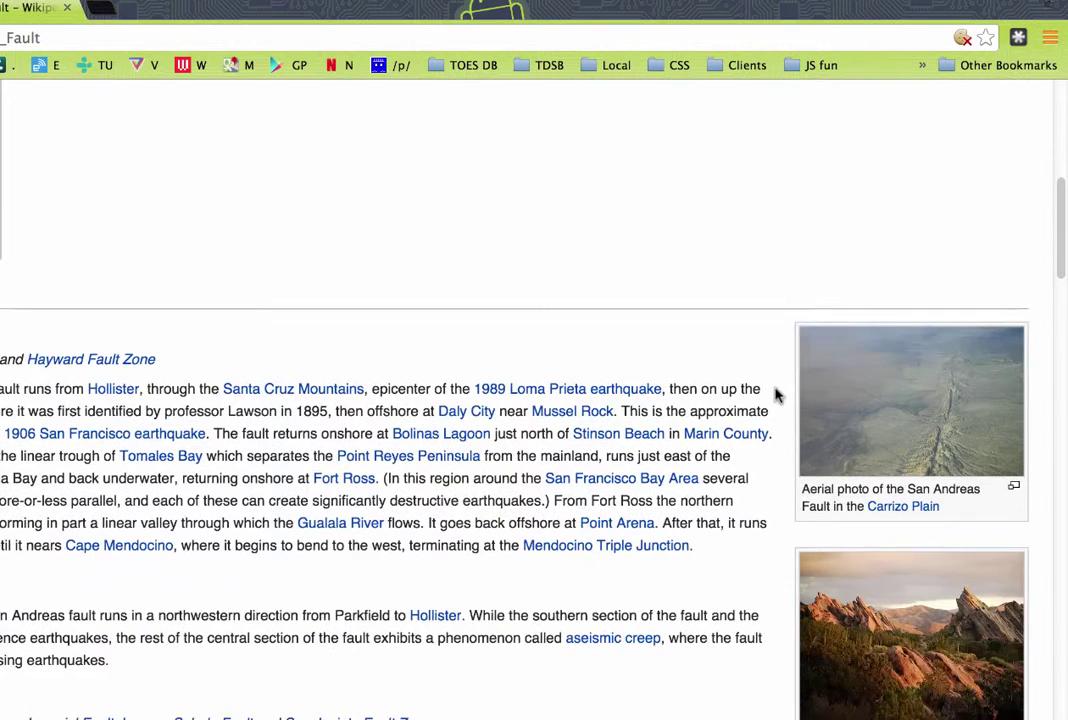
{"action": "scroll", "coordinate": [777, 395], "scroll_direction": "down", "scroll_amount": 1}
{"action": "scroll", "coordinate": [777, 395], "scroll_direction": "down", "scroll_amount": 1}
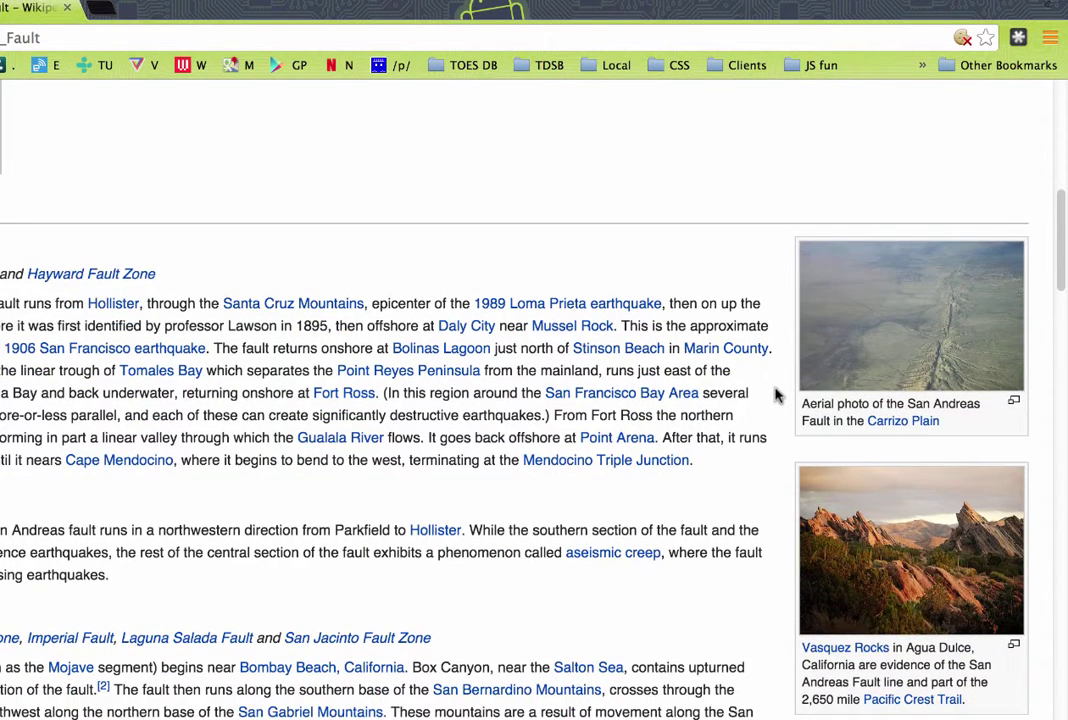
{"action": "left_click", "coordinate": [897, 344]}
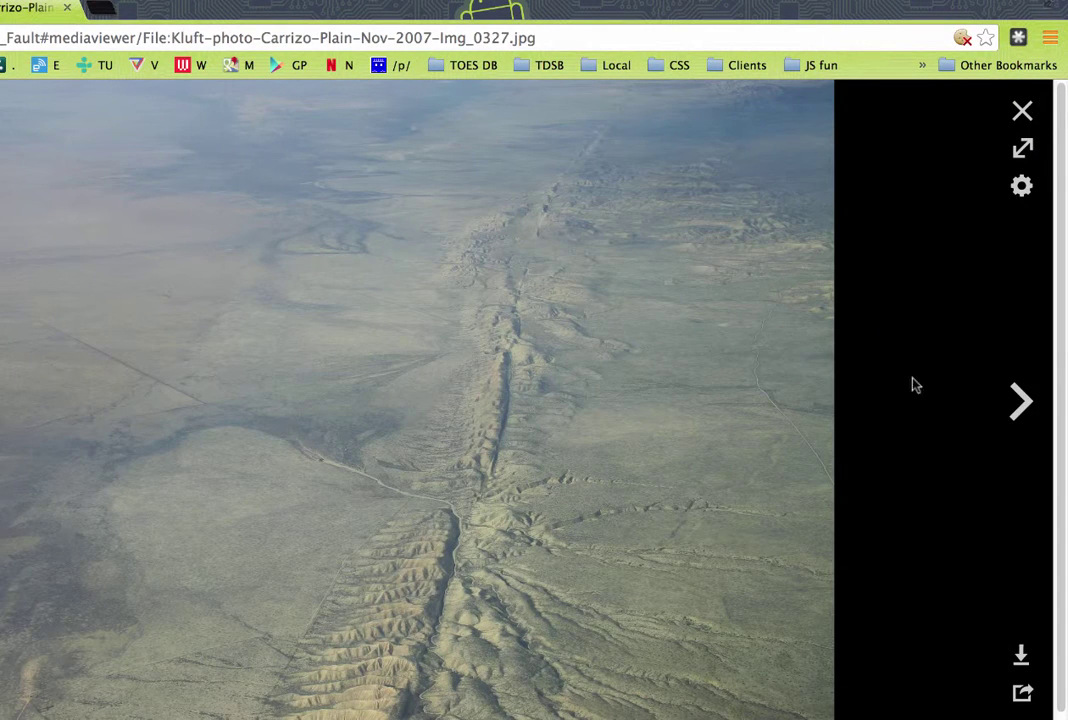
{"action": "left_click", "coordinate": [1021, 400]}
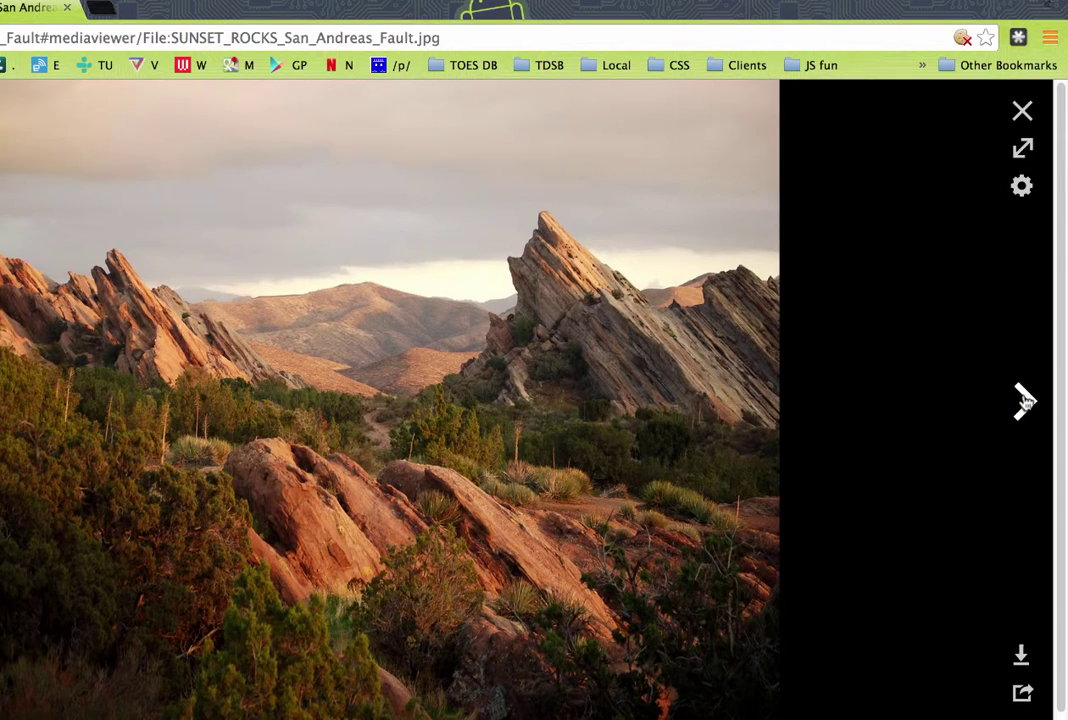
{"action": "left_click", "coordinate": [1024, 400]}
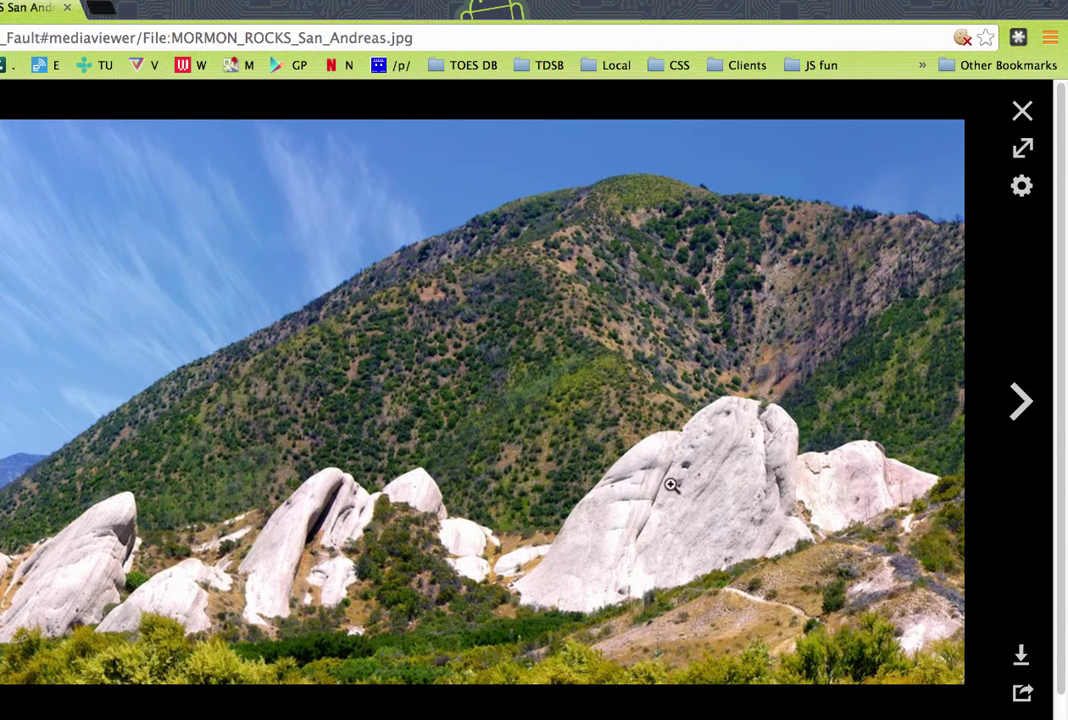
{"action": "left_click", "coordinate": [1026, 402]}
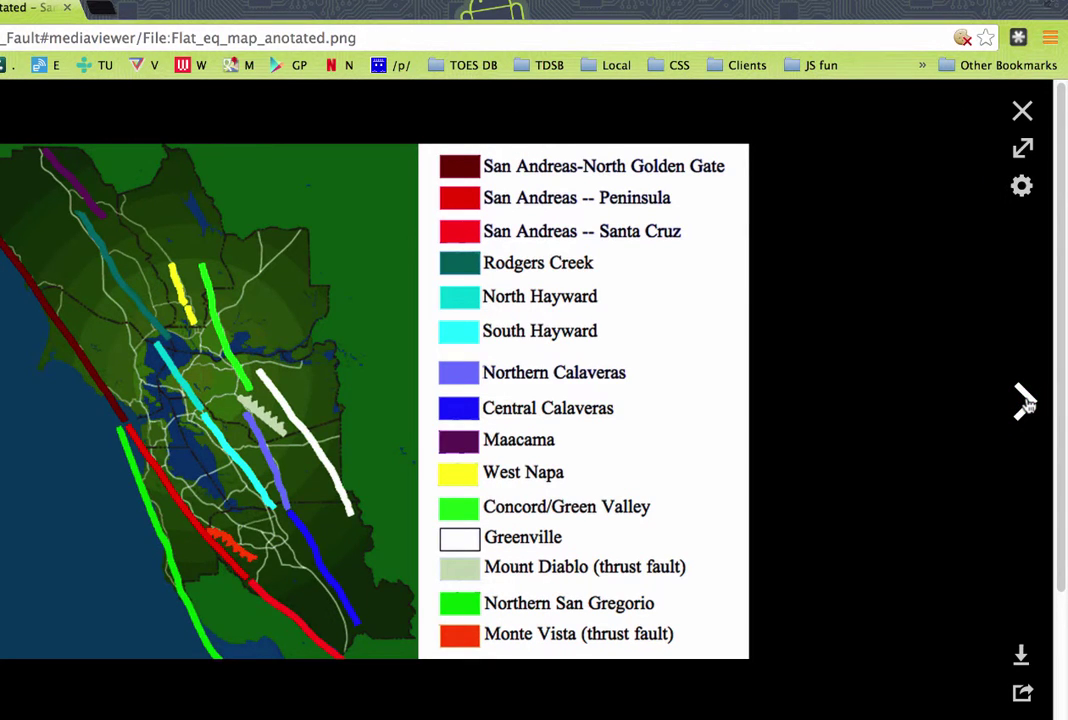
{"action": "left_click", "coordinate": [1026, 402]}
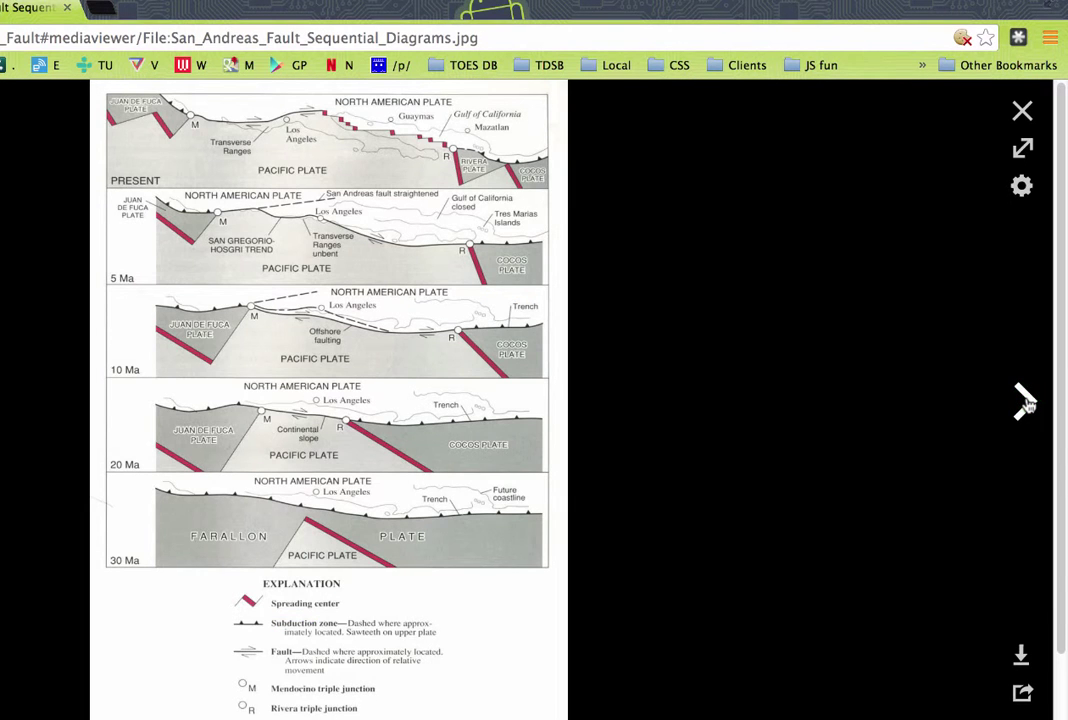
{"action": "left_click", "coordinate": [1026, 402]}
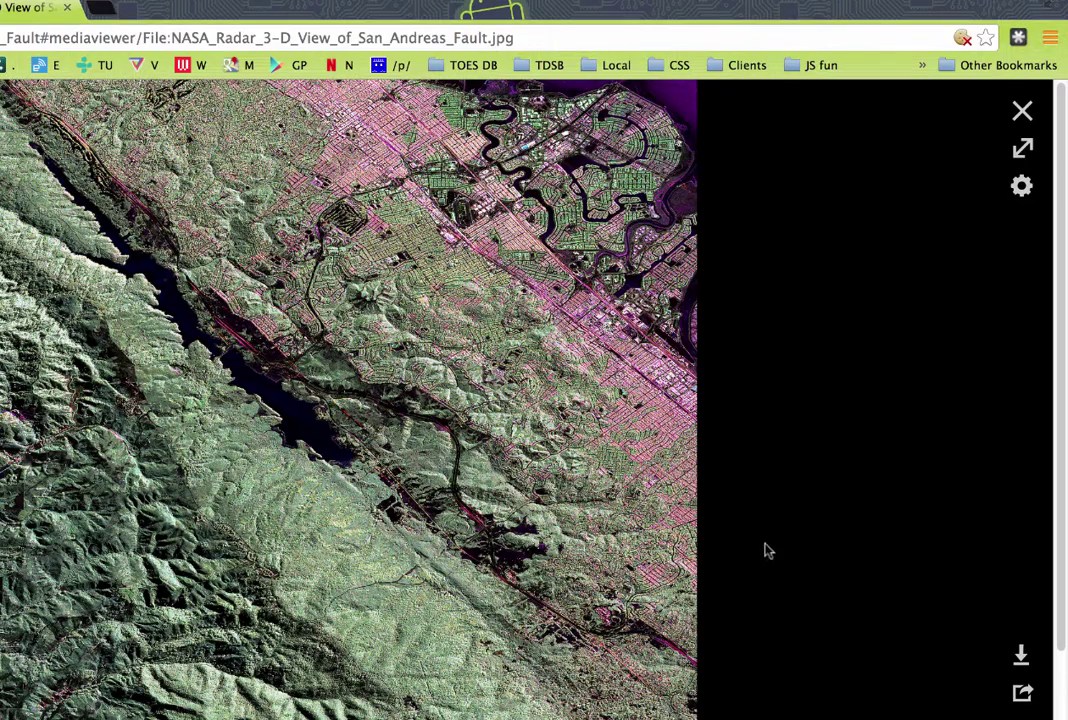
{"action": "left_click", "coordinate": [1023, 113]}
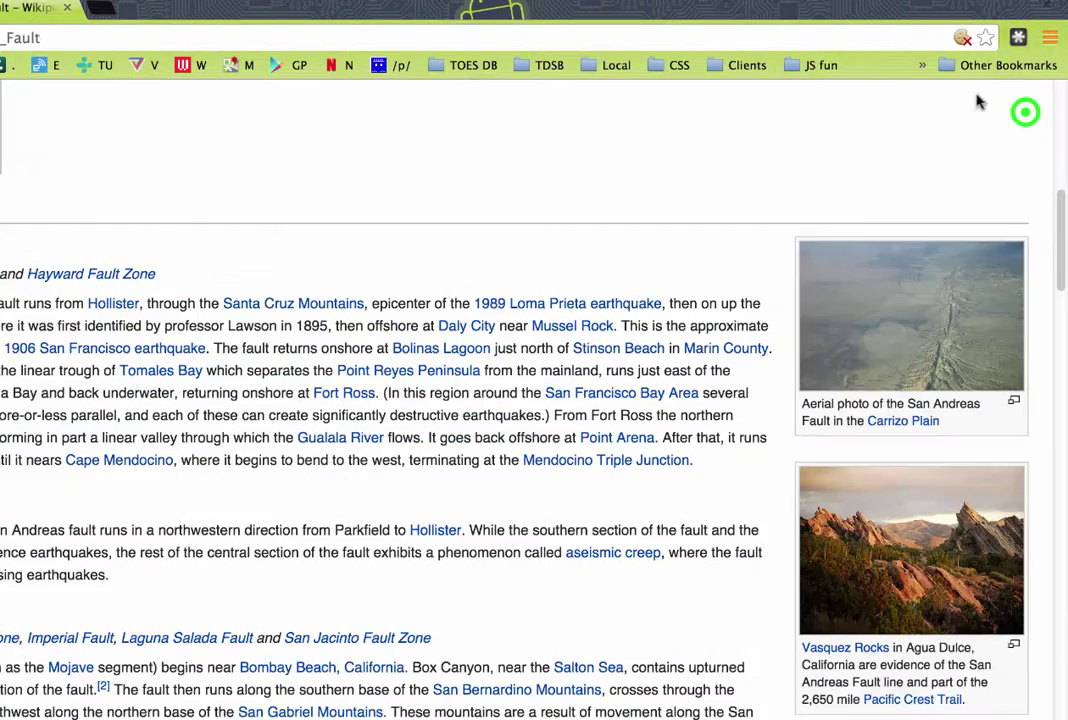
Copy the Carrizo Plain aerial photo's image URL and return to the Tour of Earthquakes story map
{"action": "left_click", "coordinate": [912, 325]}
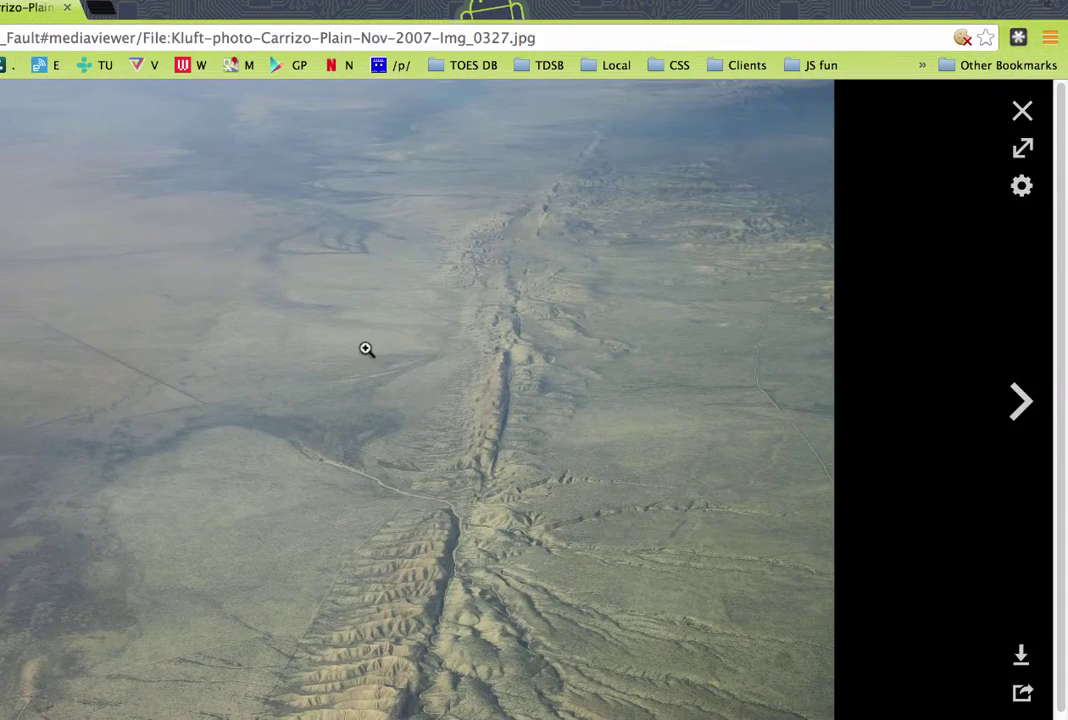
{"action": "right_click", "coordinate": [350, 364]}
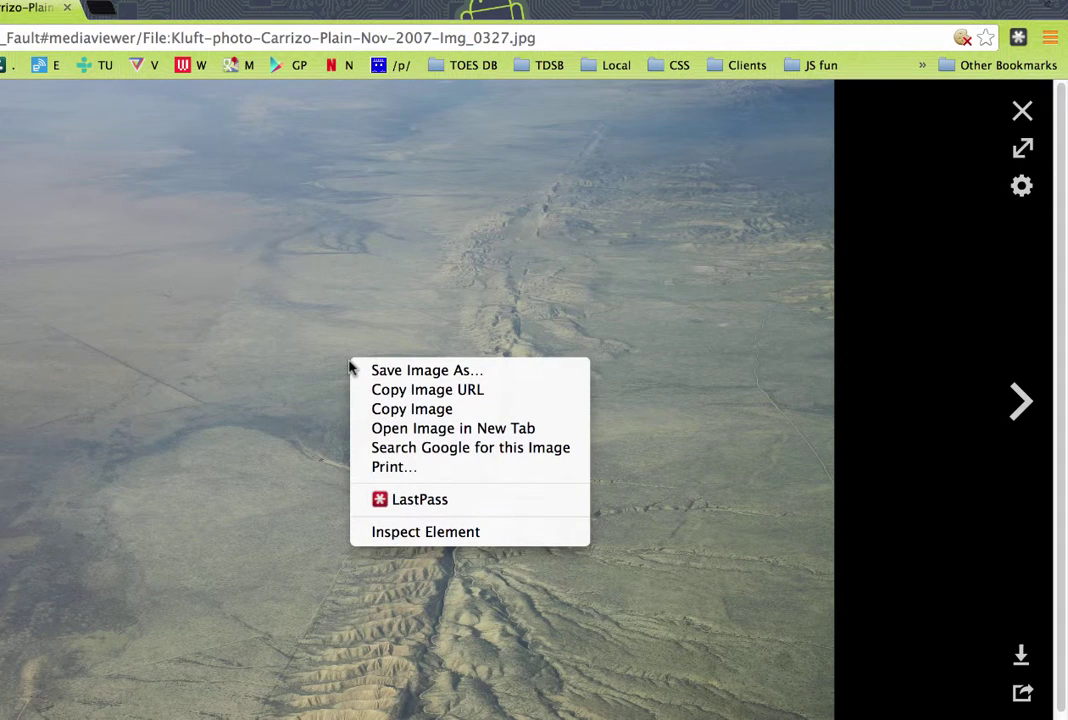
{"action": "left_click", "coordinate": [408, 390]}
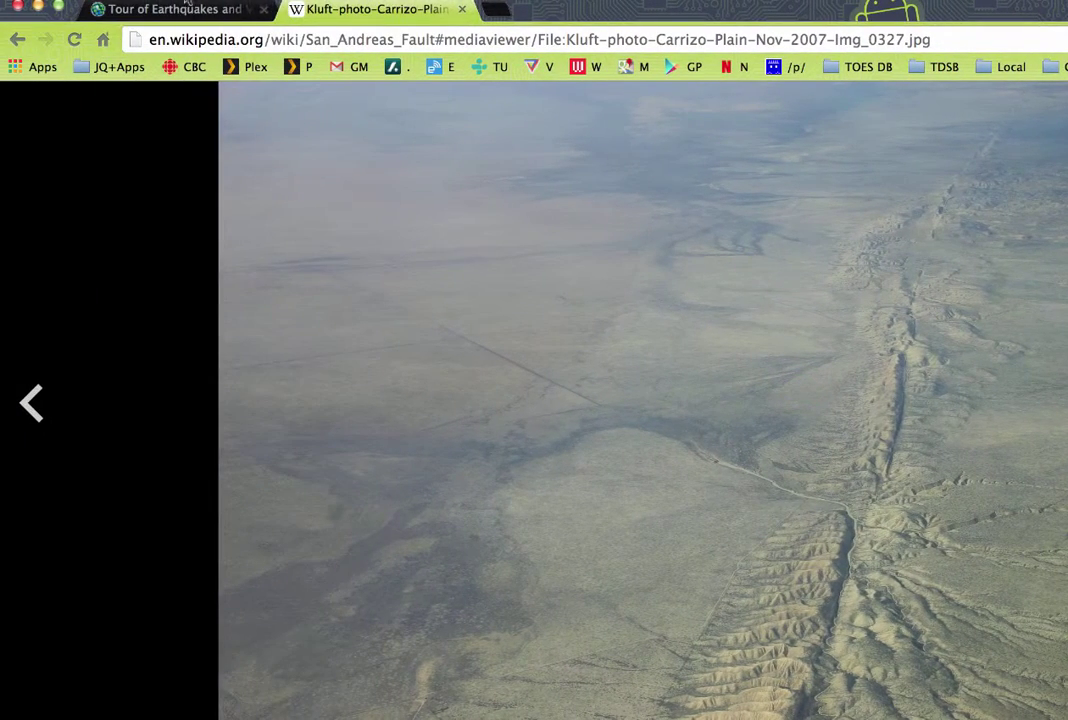
{"action": "left_click", "coordinate": [172, 10]}
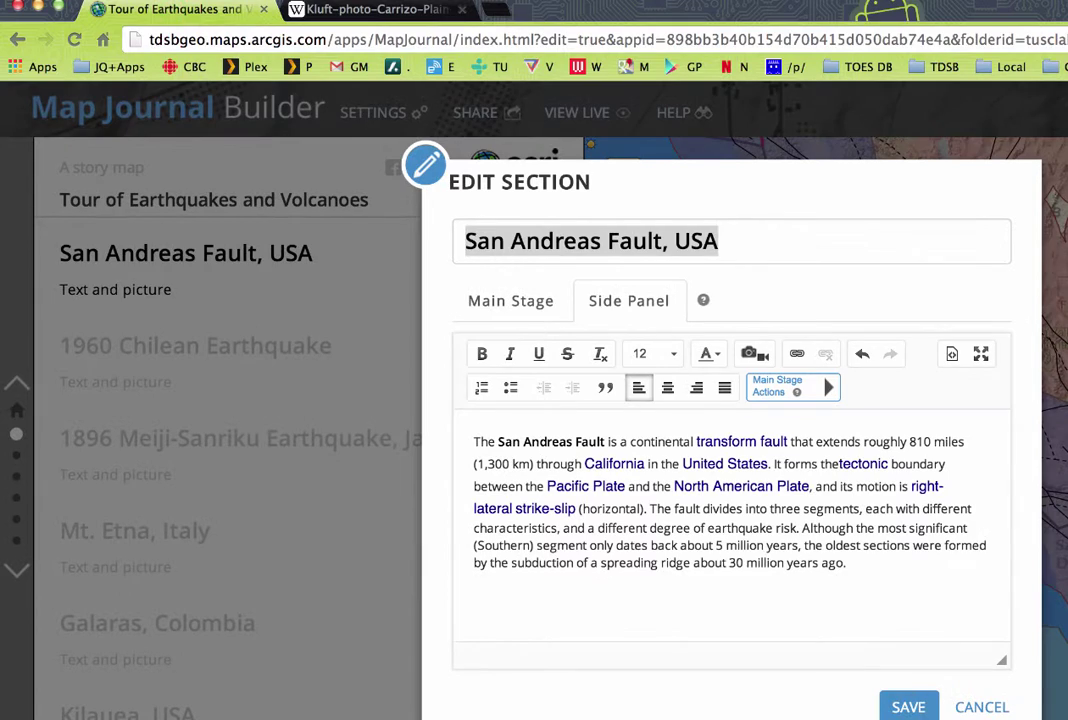
Place the insertion point below the San Andreas paragraph and open the Insert image, video or web page dialog
{"action": "left_click", "coordinate": [511, 597]}
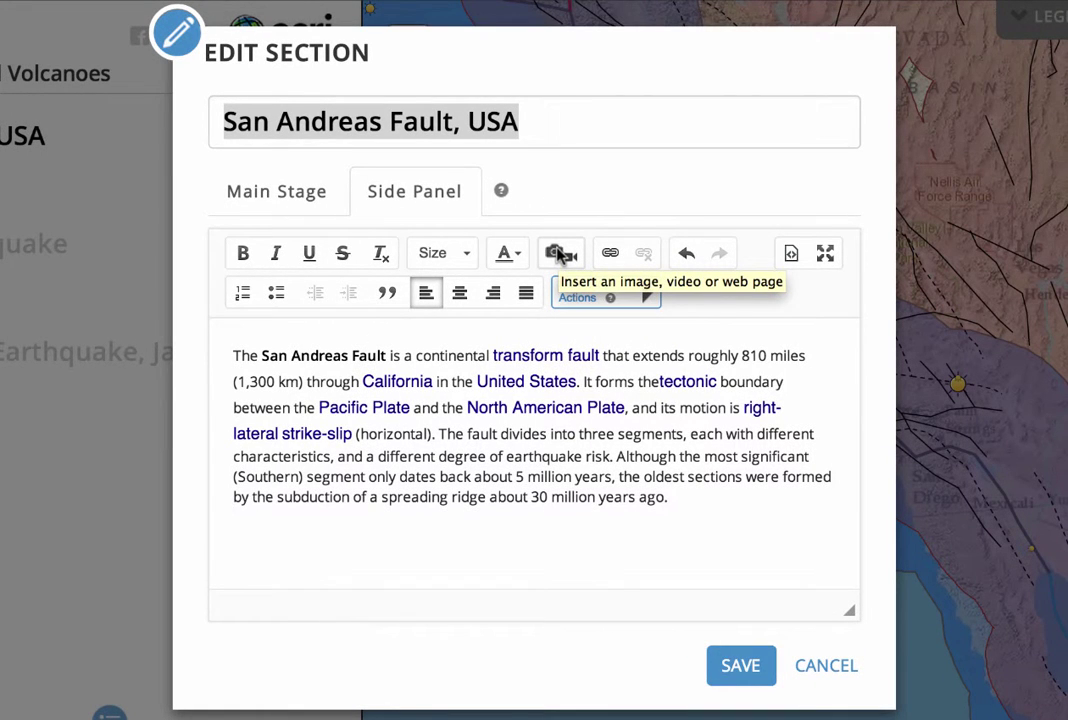
{"action": "left_click", "coordinate": [554, 256]}
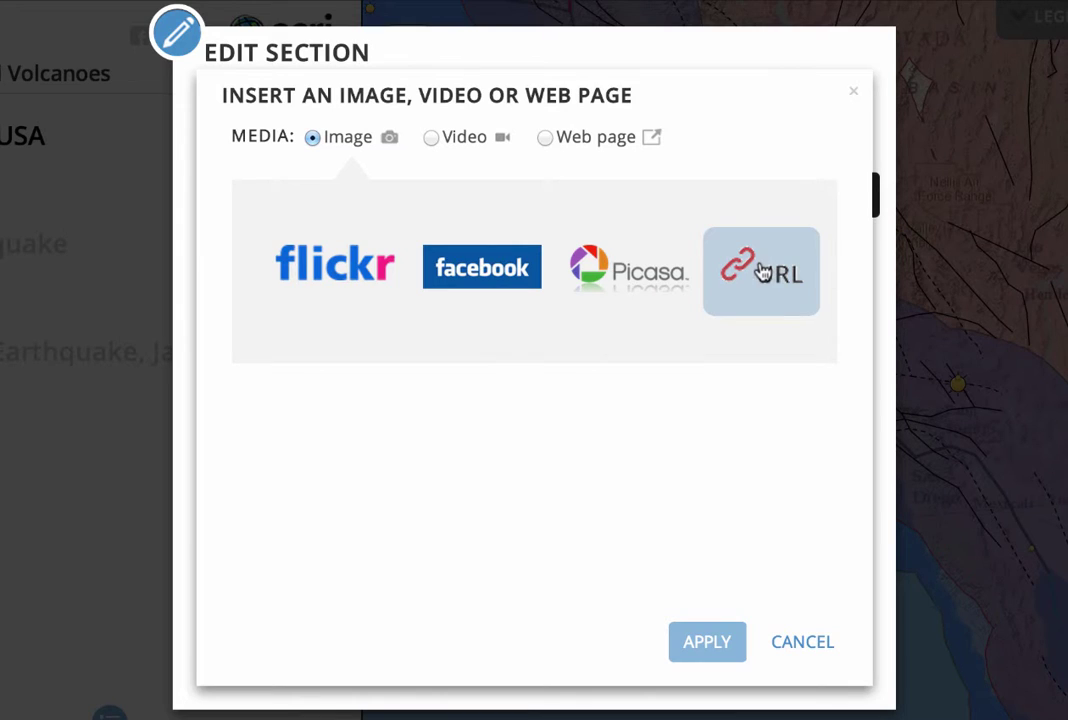
Insert the Carrizo Plain photo from its pasted URL, with a maximize button enabled
{"action": "left_click", "coordinate": [758, 268]}
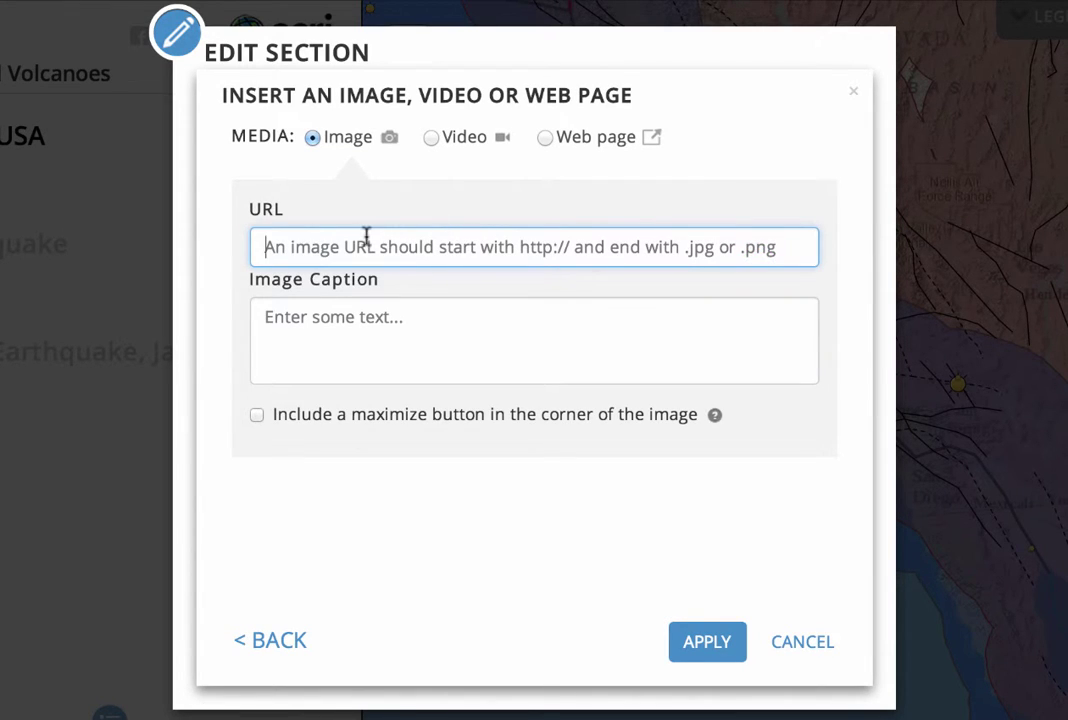
{"action": "key", "text": "super+v"}
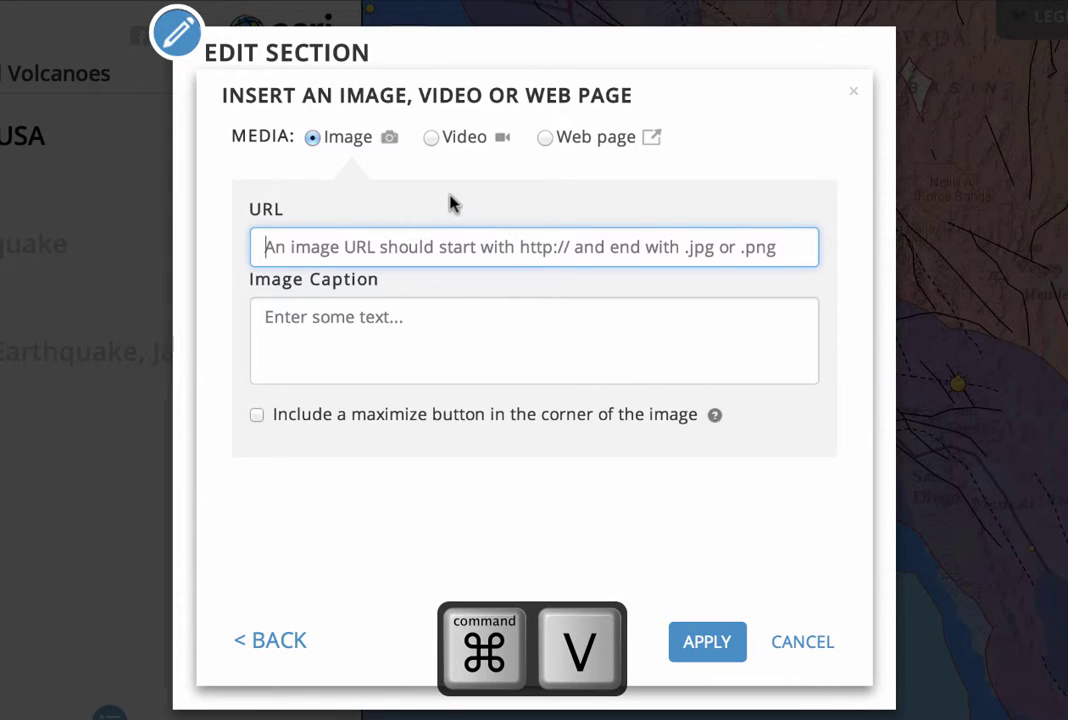
{"action": "key", "text": "super+v"}
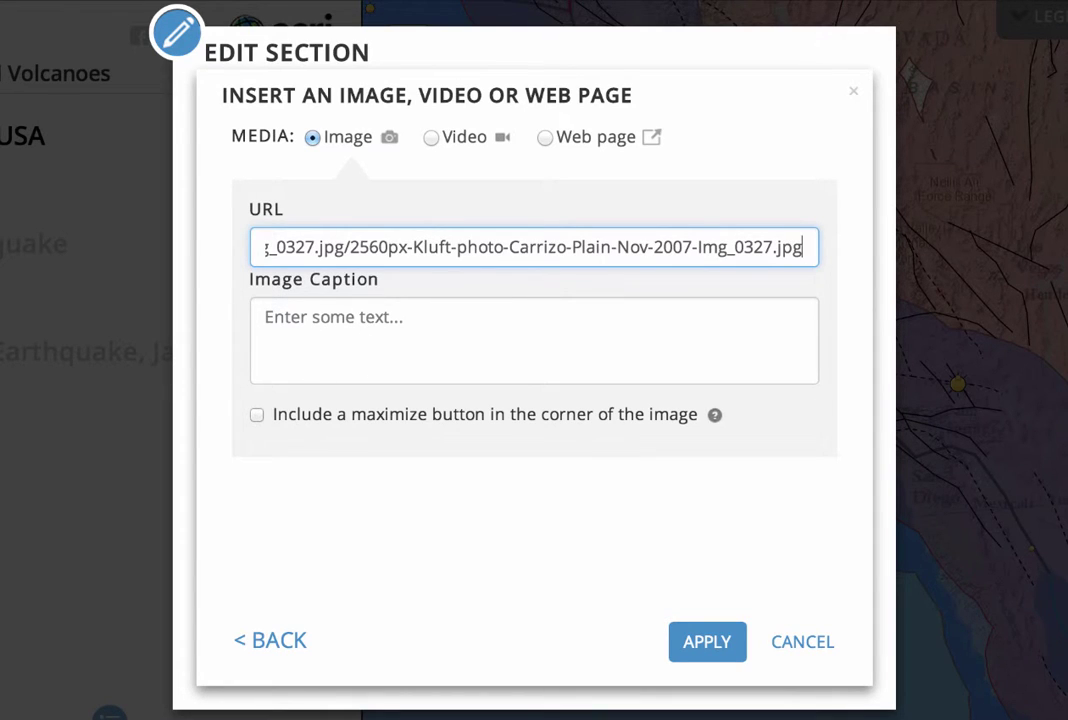
{"action": "left_click", "coordinate": [256, 418]}
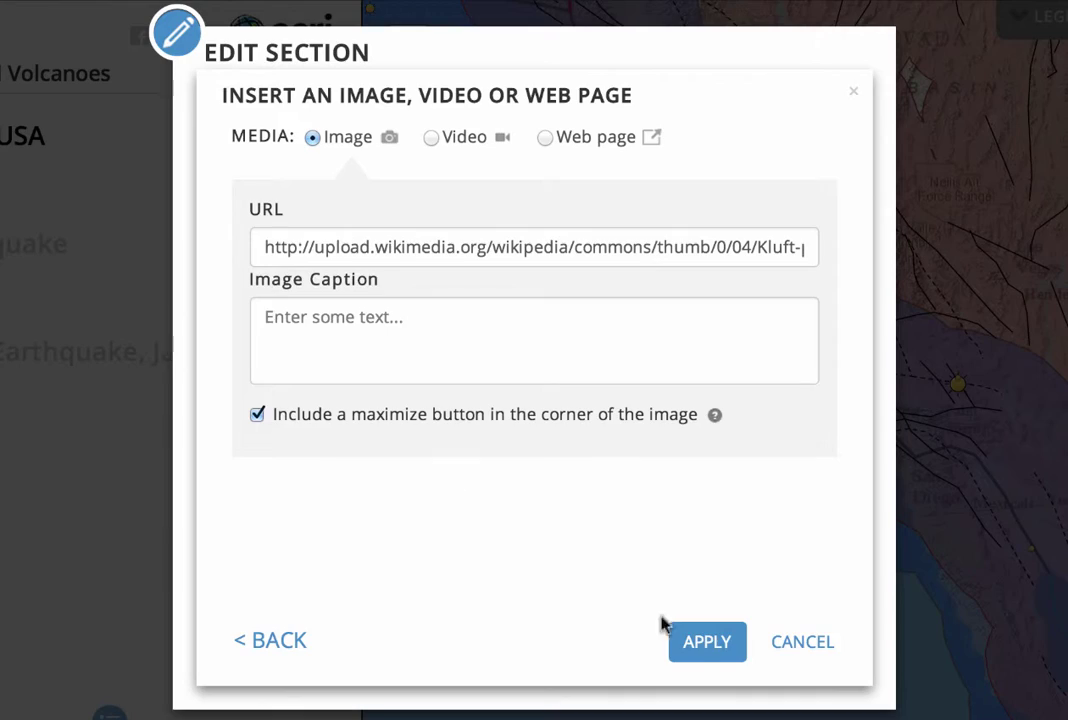
{"action": "left_click", "coordinate": [708, 645]}
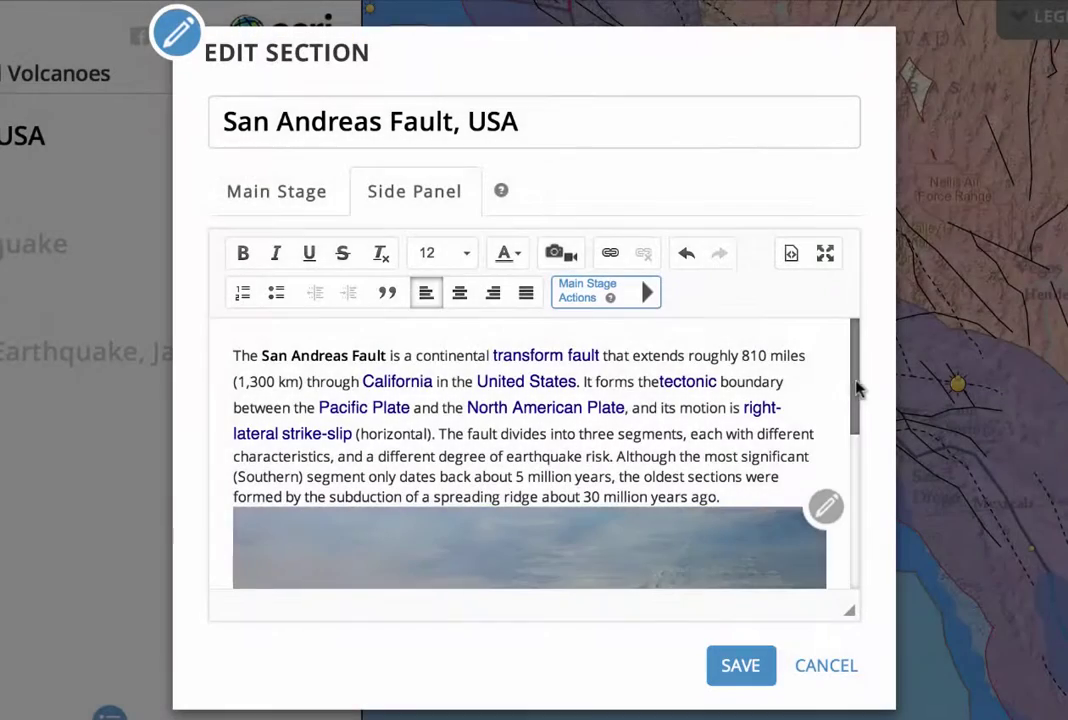
Insert a blank line after 'ago.' to separate the San Andreas paragraph from the Carrizo Plain photo
{"action": "mouse_move", "coordinate": [853, 383]}
{"action": "left_mouse_down"}
{"action": "mouse_move", "coordinate": [858, 553]}
{"action": "mouse_move", "coordinate": [866, 393]}
{"action": "left_mouse_up"}
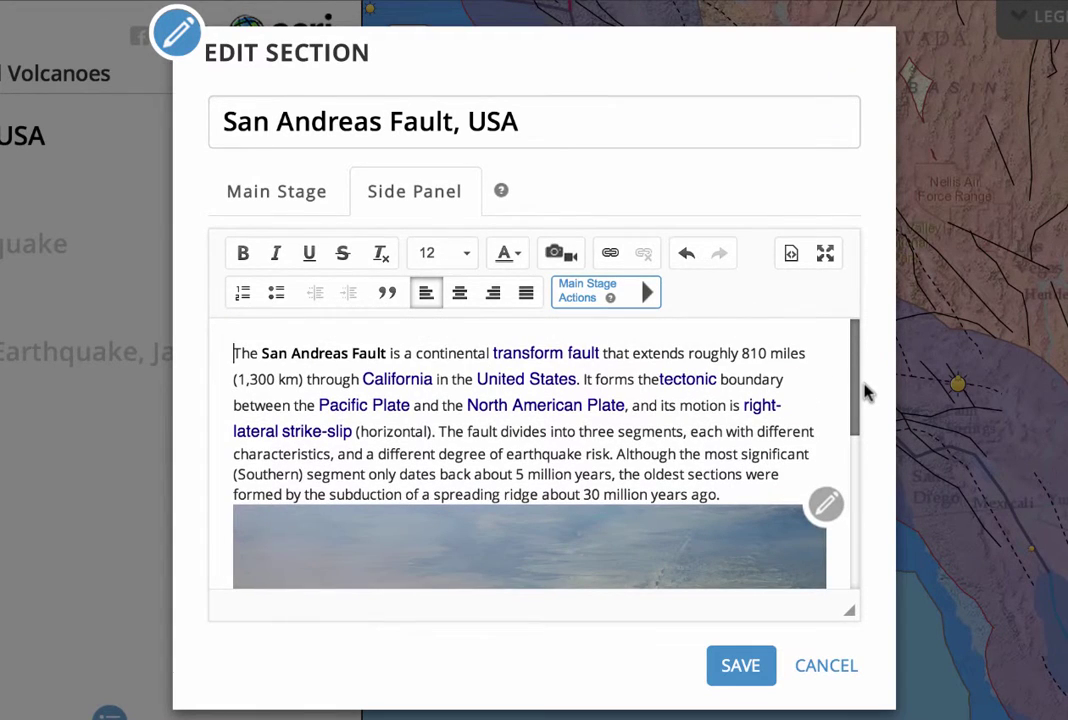
{"action": "left_click", "coordinate": [735, 495]}
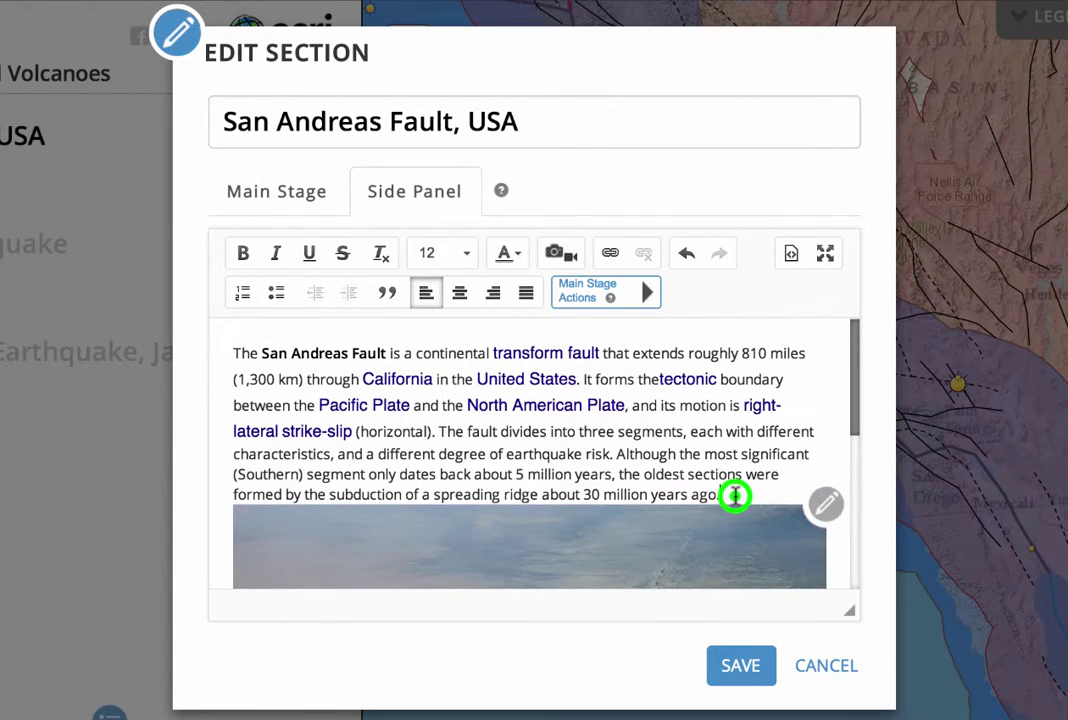
{"action": "key", "text": "Return"}
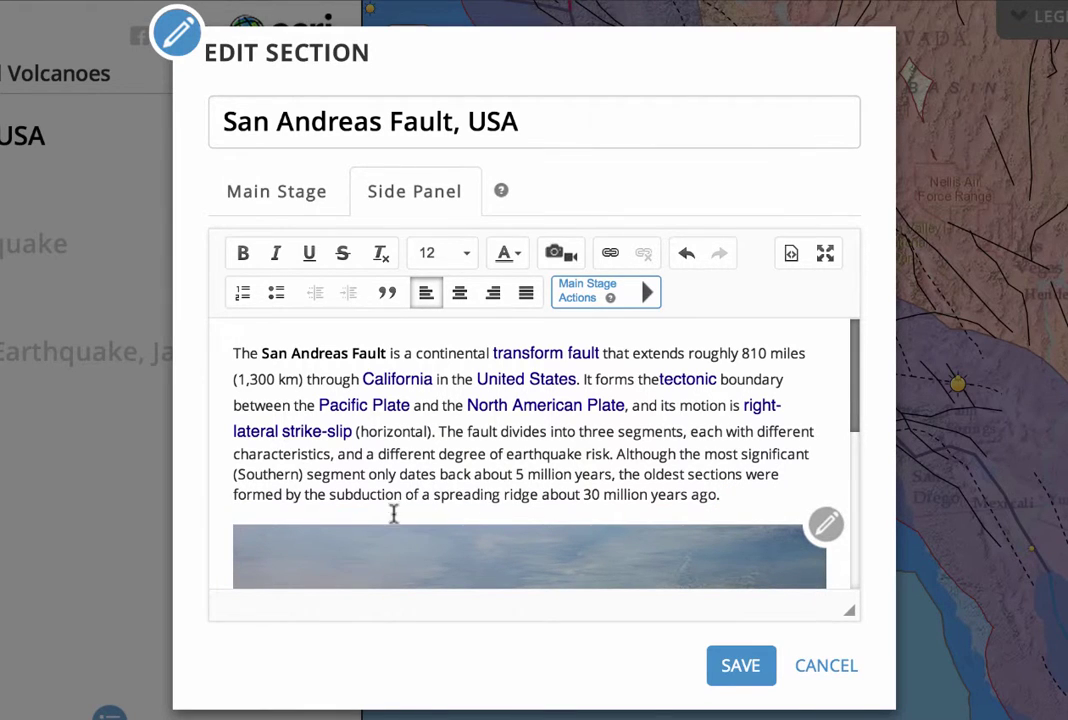
Save the San Andreas Fault section's text and photo, then save the whole story map
{"action": "left_click", "coordinate": [741, 666]}
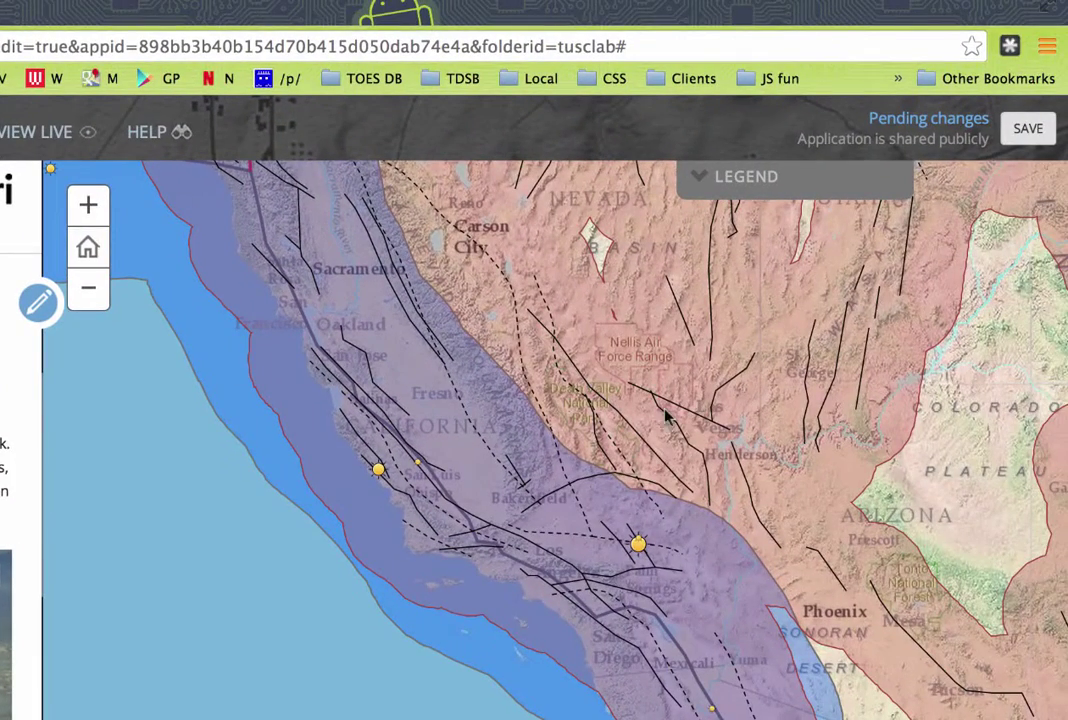
{"action": "left_click", "coordinate": [1025, 134]}
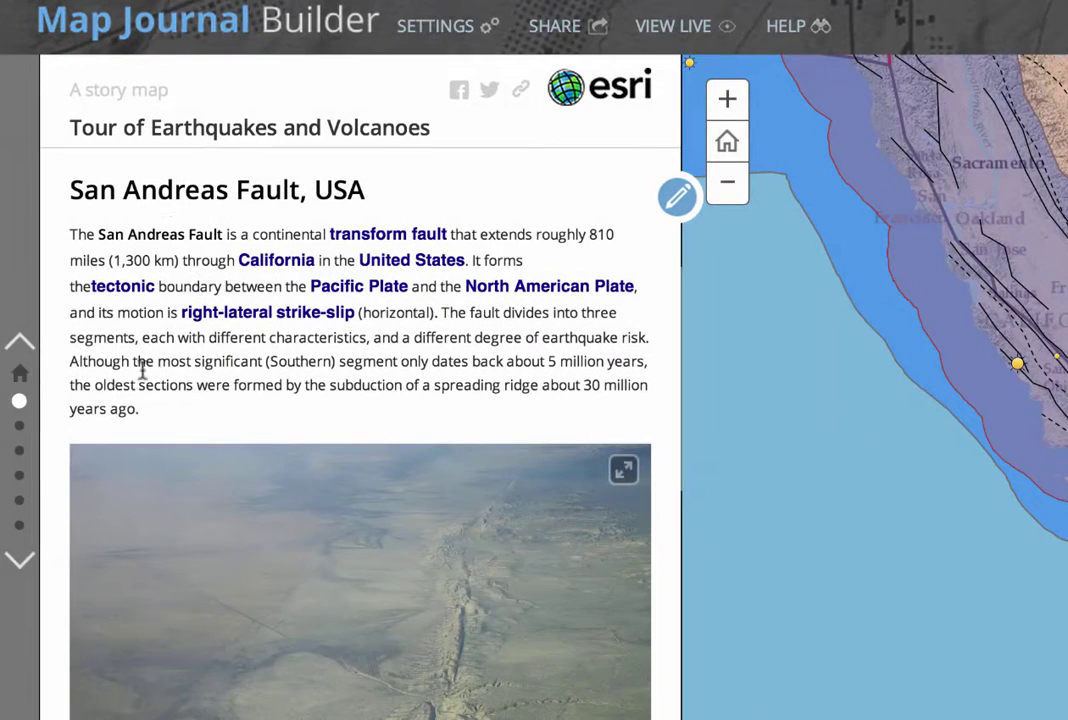
Open the 1960 Chilean Earthquake section in the editor and copy its title
{"action": "left_click", "coordinate": [20, 426]}
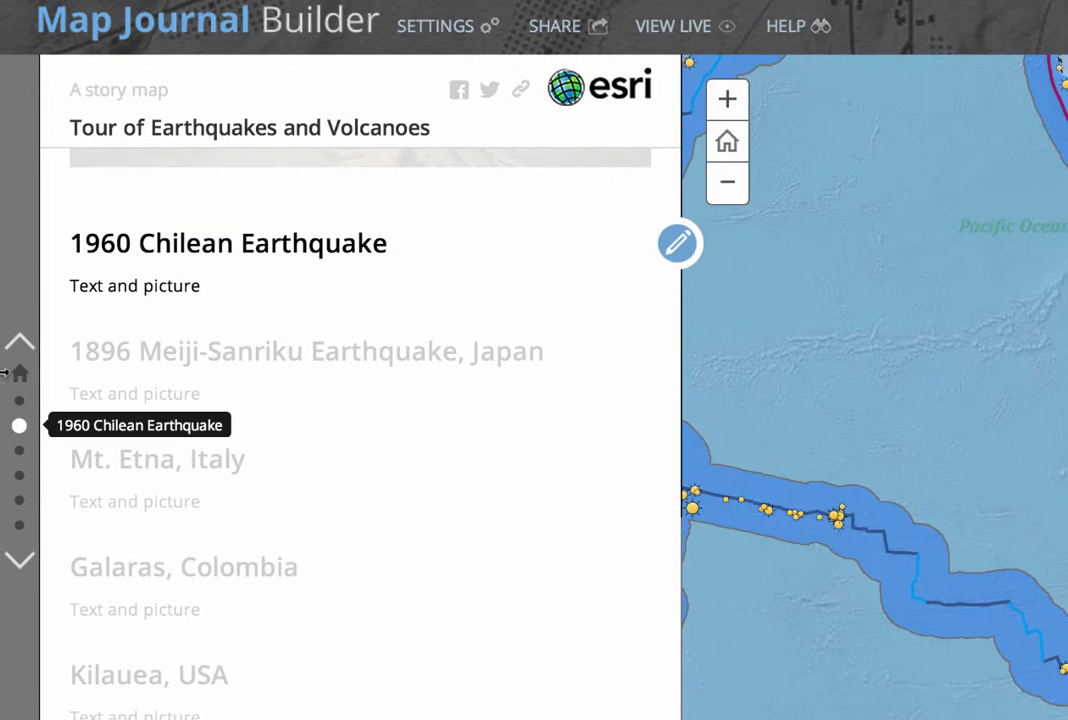
{"action": "left_click", "coordinate": [679, 245]}
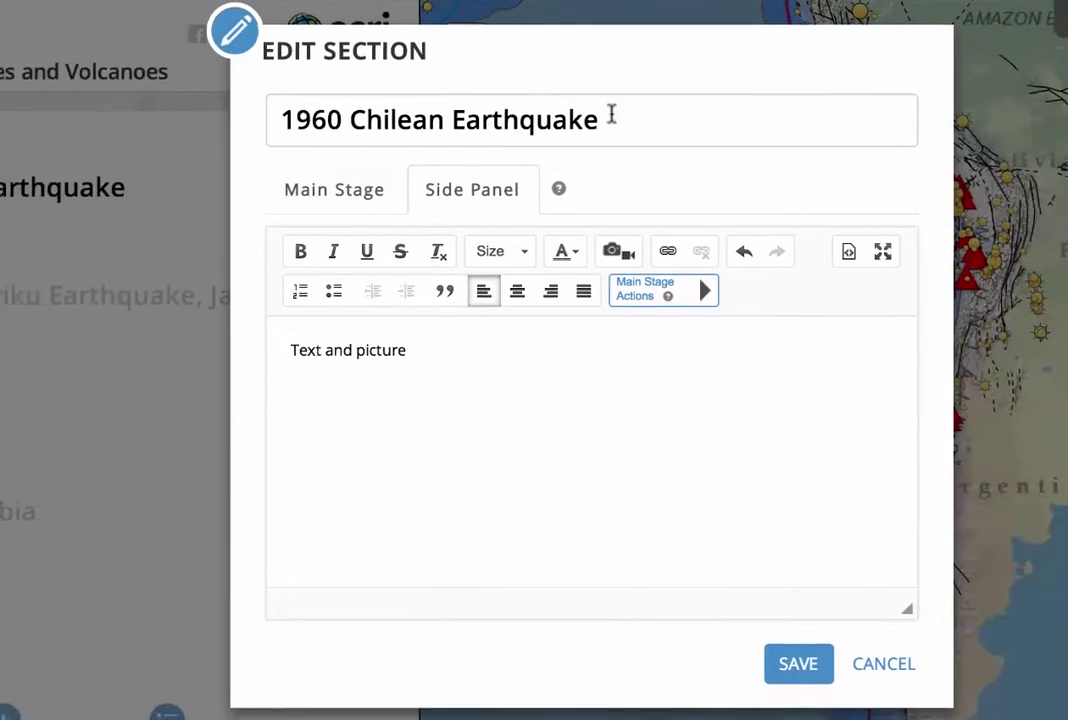
{"action": "left_click", "coordinate": [880, 174]}
{"action": "left_click_drag", "start_coordinate": [560, 108], "coordinate": [240, 88]}
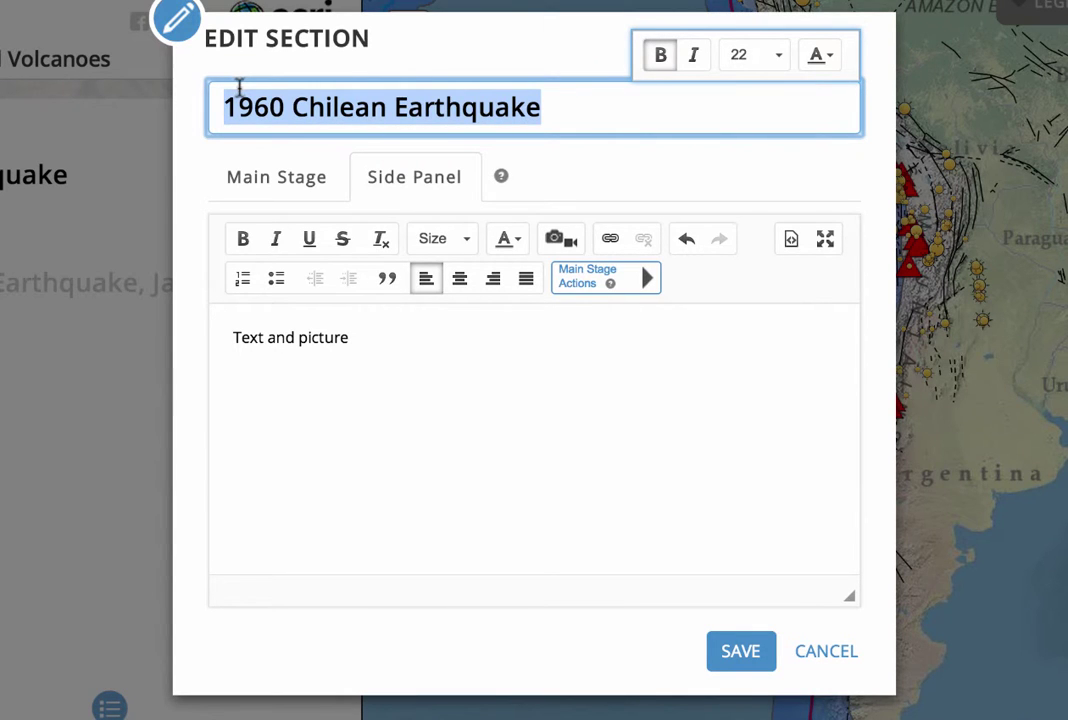
{"action": "key", "text": "super+c"}
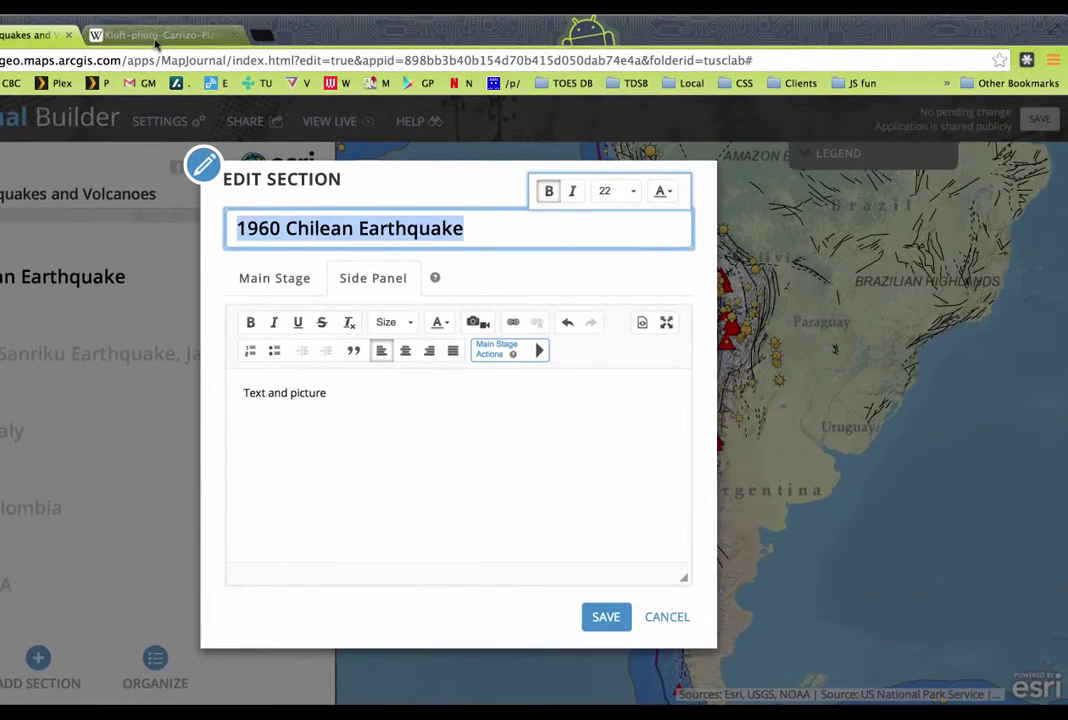
Search Wikipedia for the pasted title '1960 Chilean Earthquake'
{"action": "left_click", "coordinate": [157, 40]}
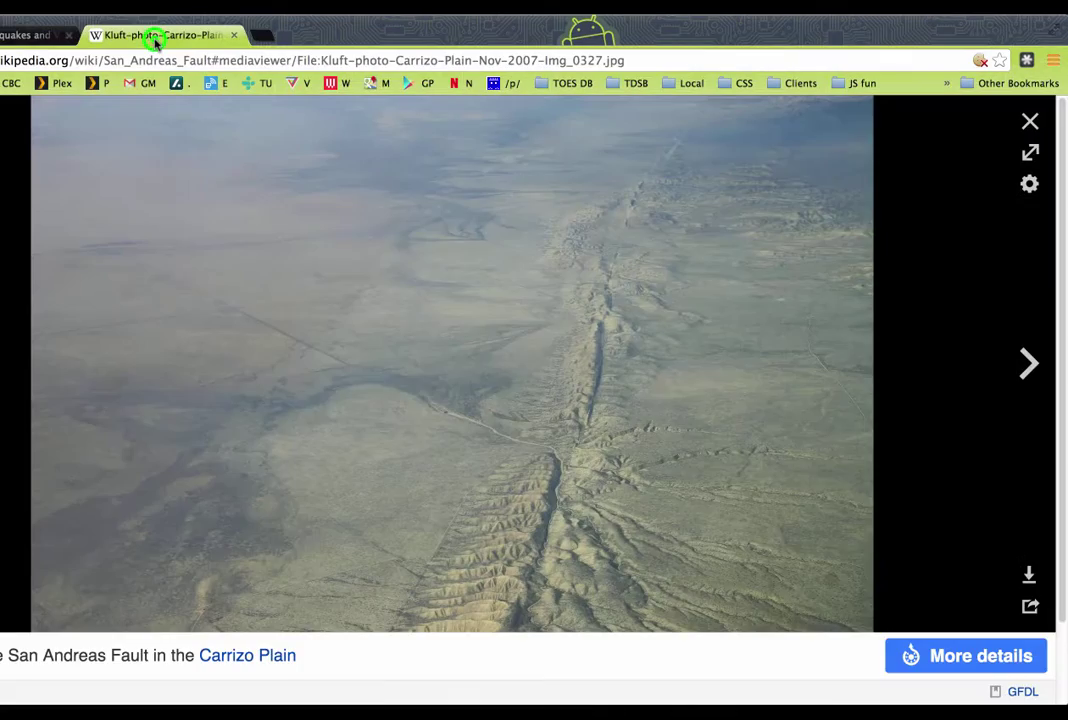
{"action": "left_click", "coordinate": [1031, 124]}
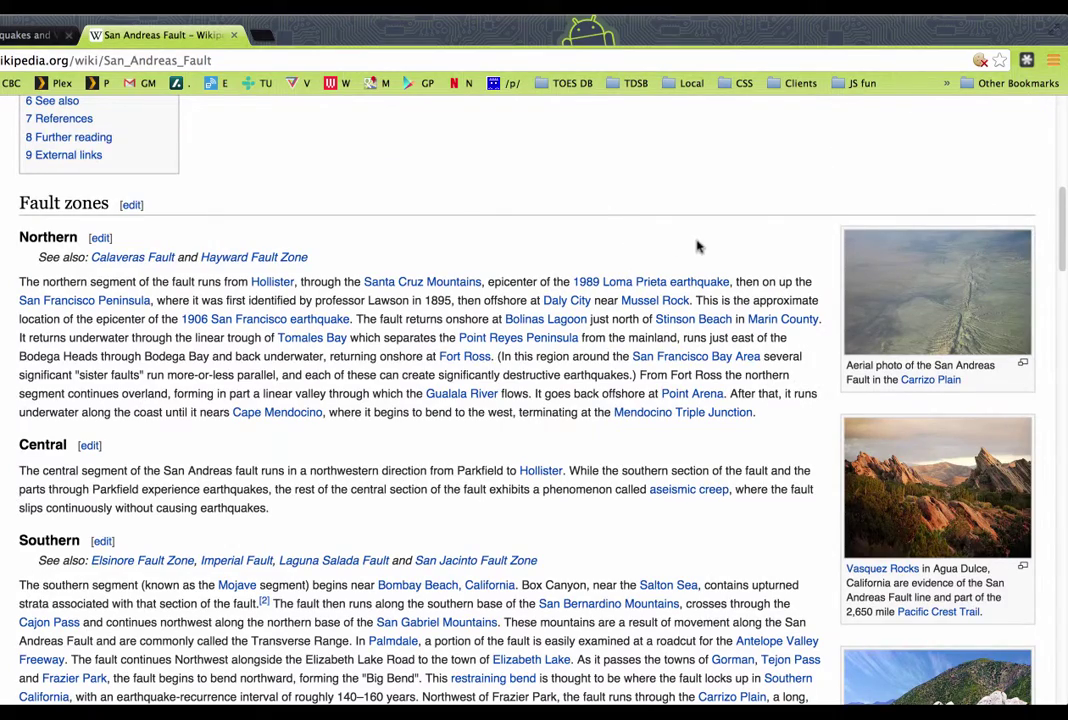
{"action": "scroll", "coordinate": [697, 246], "scroll_direction": "up", "scroll_amount": 10}
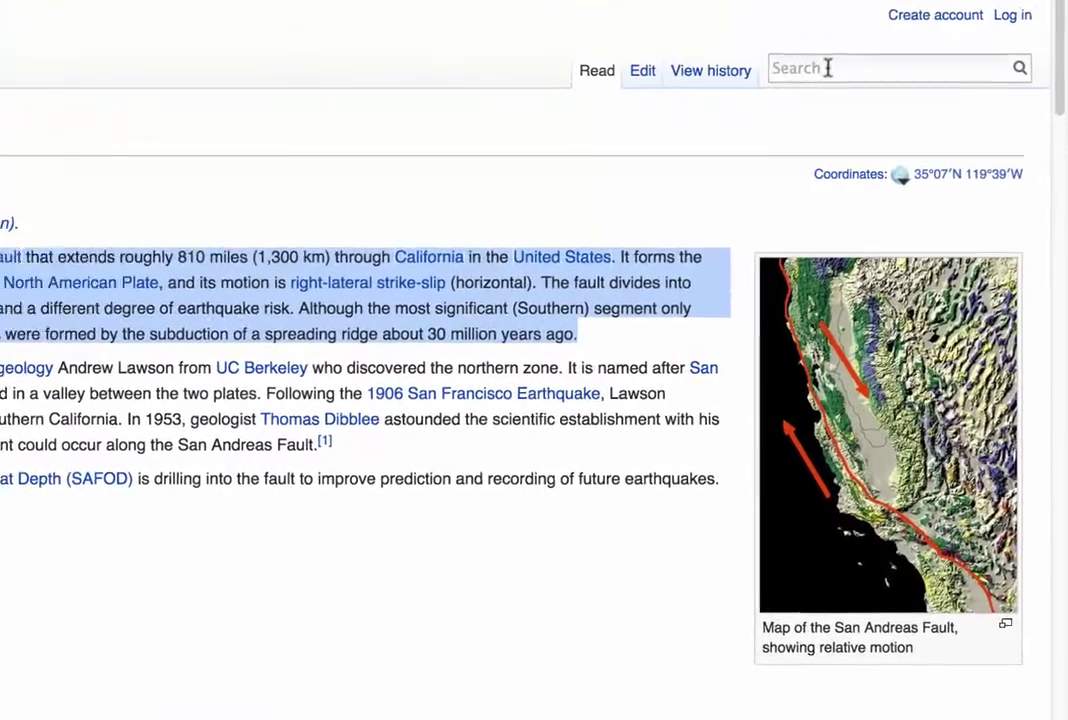
{"action": "left_click", "coordinate": [828, 68]}
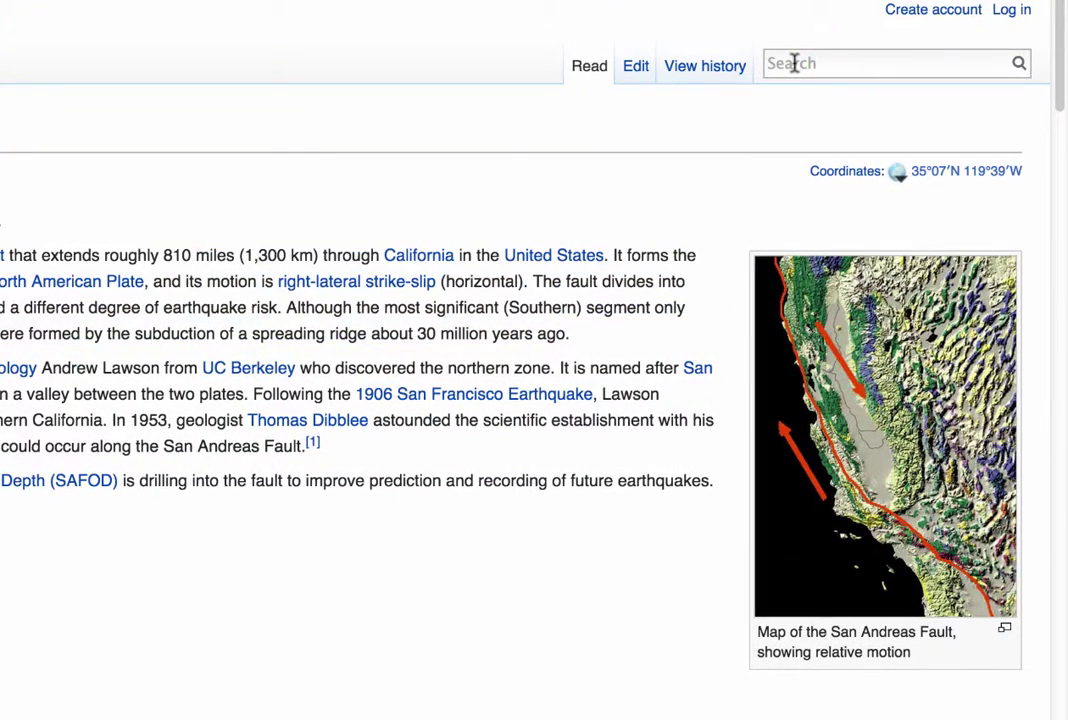
{"action": "key", "text": "super+v"}
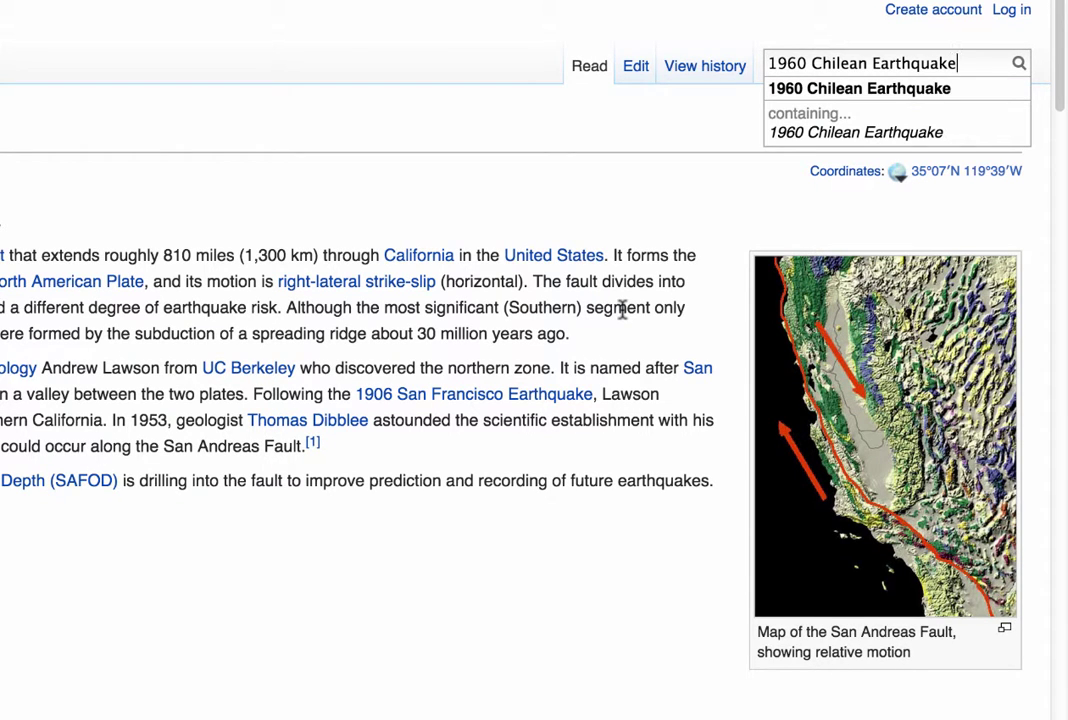
{"action": "key", "text": "Return"}
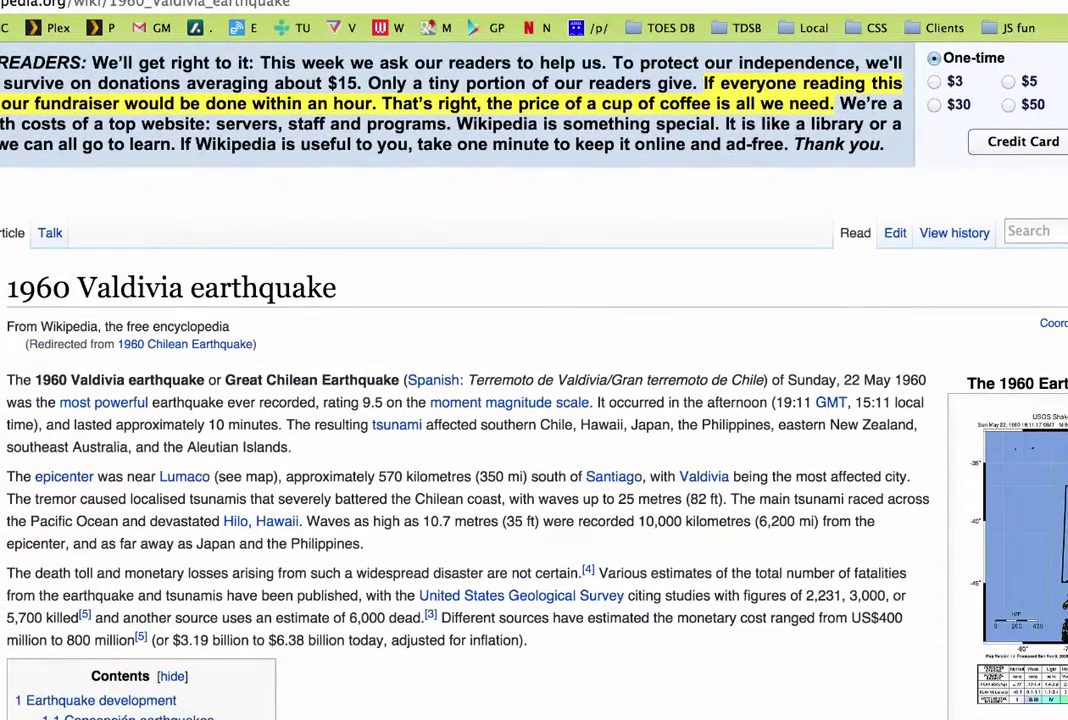
Close the fundraising banner above the 1960 Valdivia earthquake article
{"action": "left_click", "coordinate": [901, 43]}
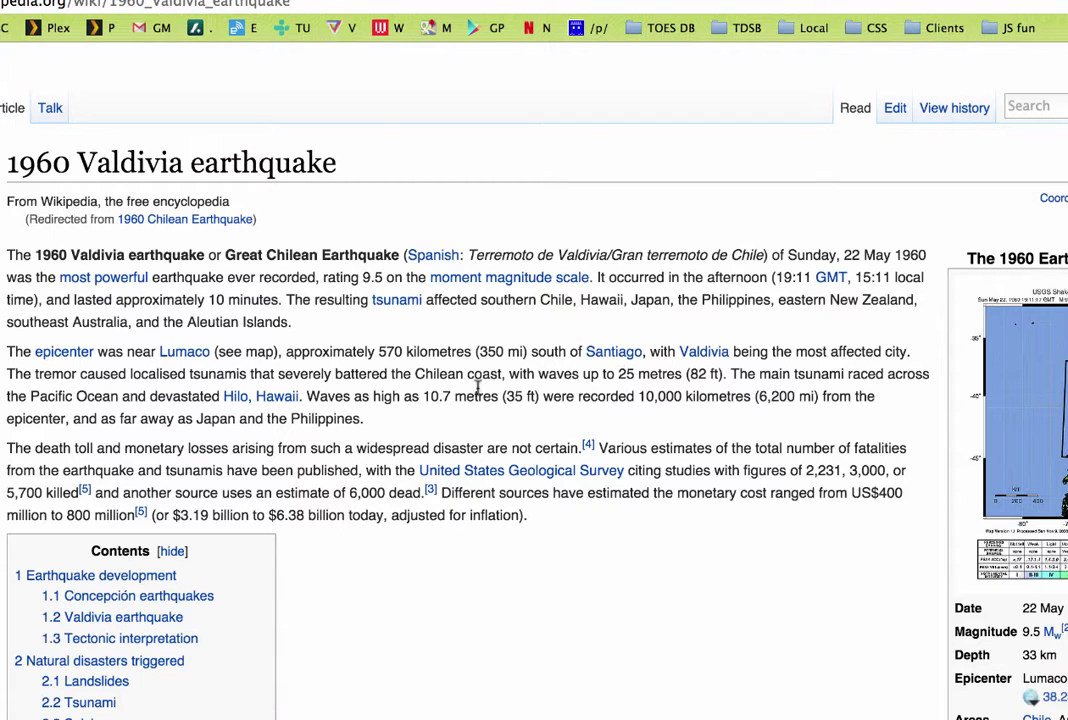
Copy the first two introductory paragraphs about the 9.5 Valdivia quake and its tsunamis
{"action": "left_click_drag", "start_coordinate": [362, 419], "coordinate": [4, 254]}
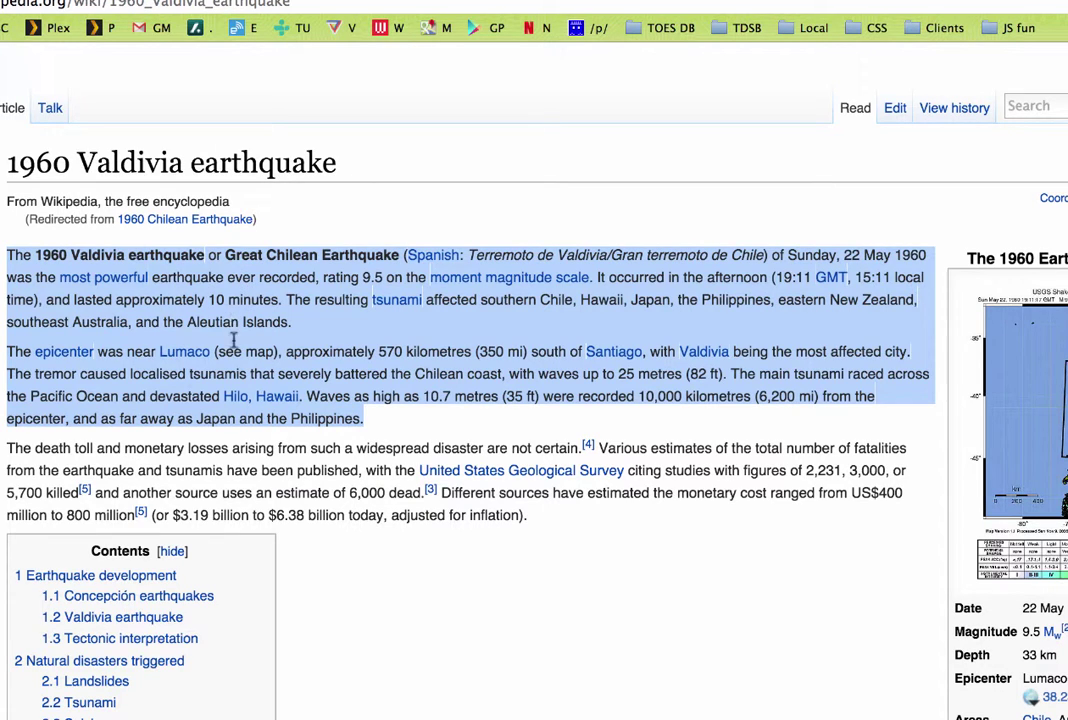
{"action": "right_click", "coordinate": [340, 372]}
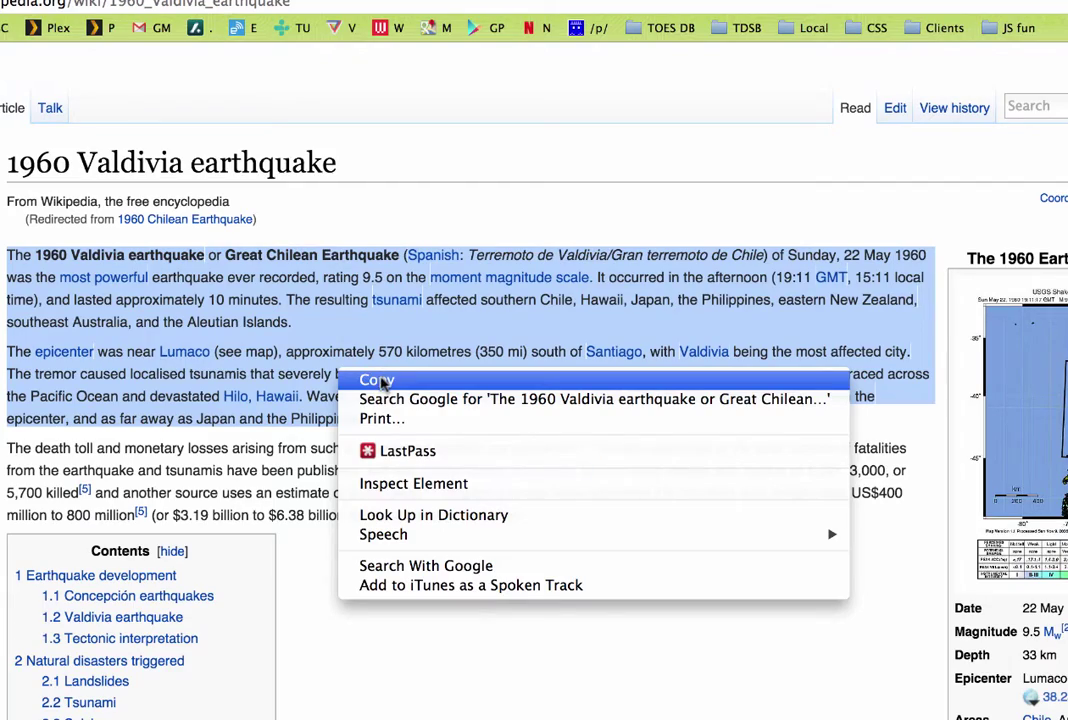
{"action": "left_click", "coordinate": [381, 381]}
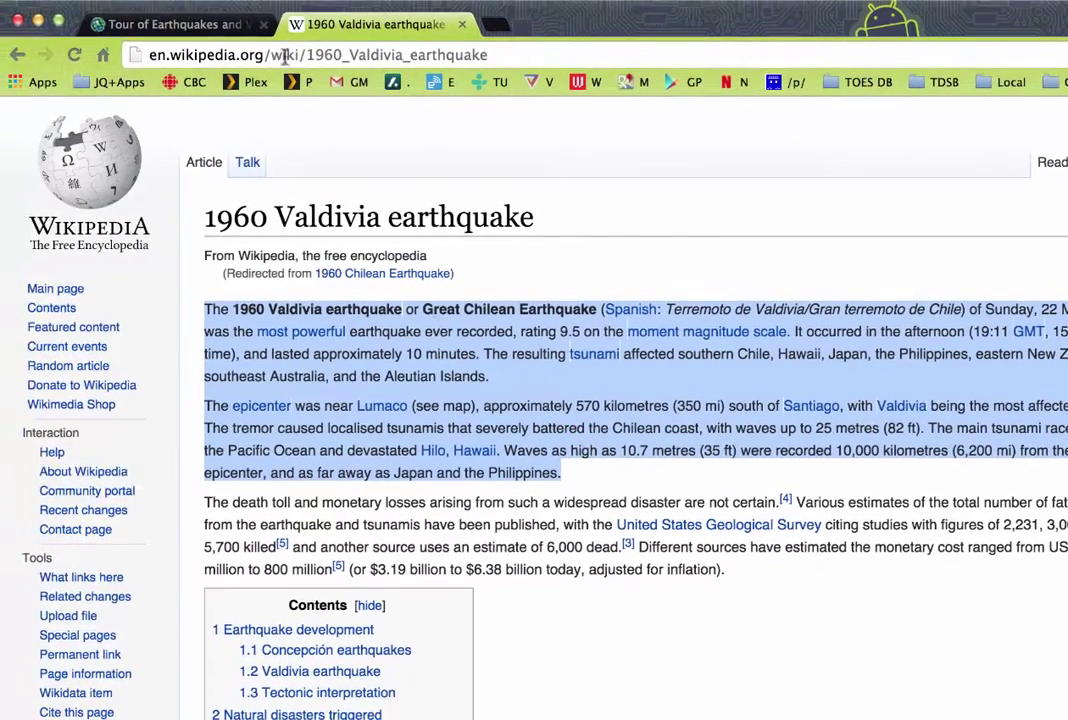
Replace the 1960 Chilean Earthquake placeholder with the pasted Wikipedia intro at size 12
{"action": "left_click", "coordinate": [167, 22]}
{"action": "key", "text": "super+v"}
{"action": "left_click_drag", "start_coordinate": [578, 454], "coordinate": [432, 441]}
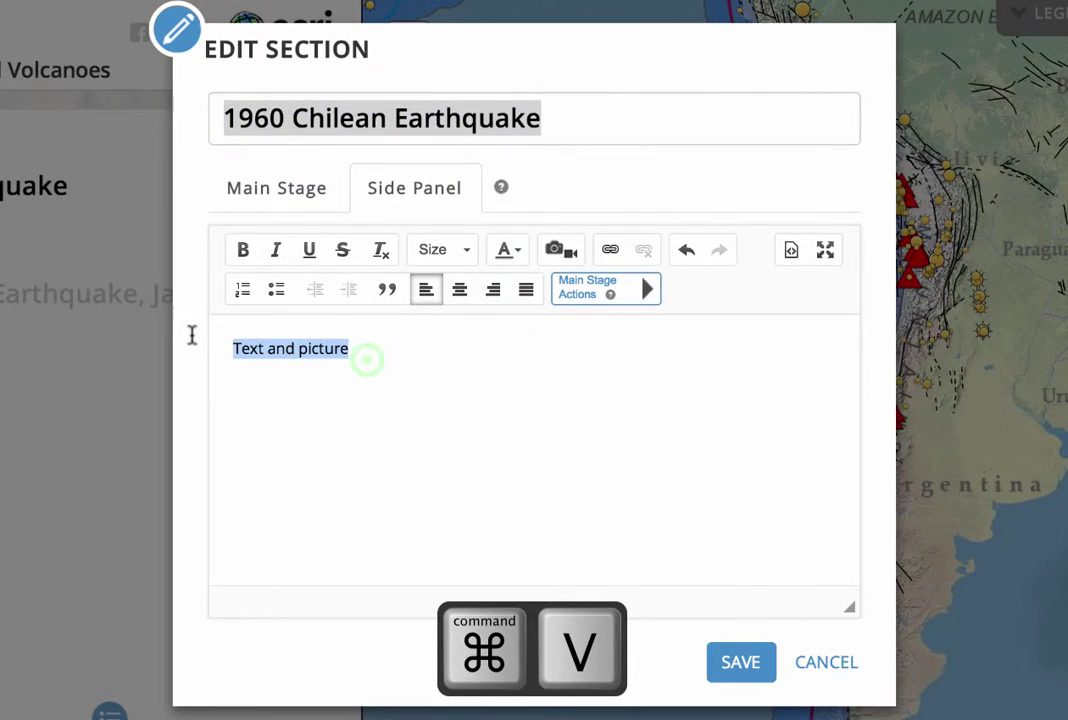
{"action": "key", "text": "super+v"}
{"action": "left_click_drag", "start_coordinate": [760, 572], "coordinate": [217, 339]}
{"action": "left_click", "coordinate": [465, 249]}
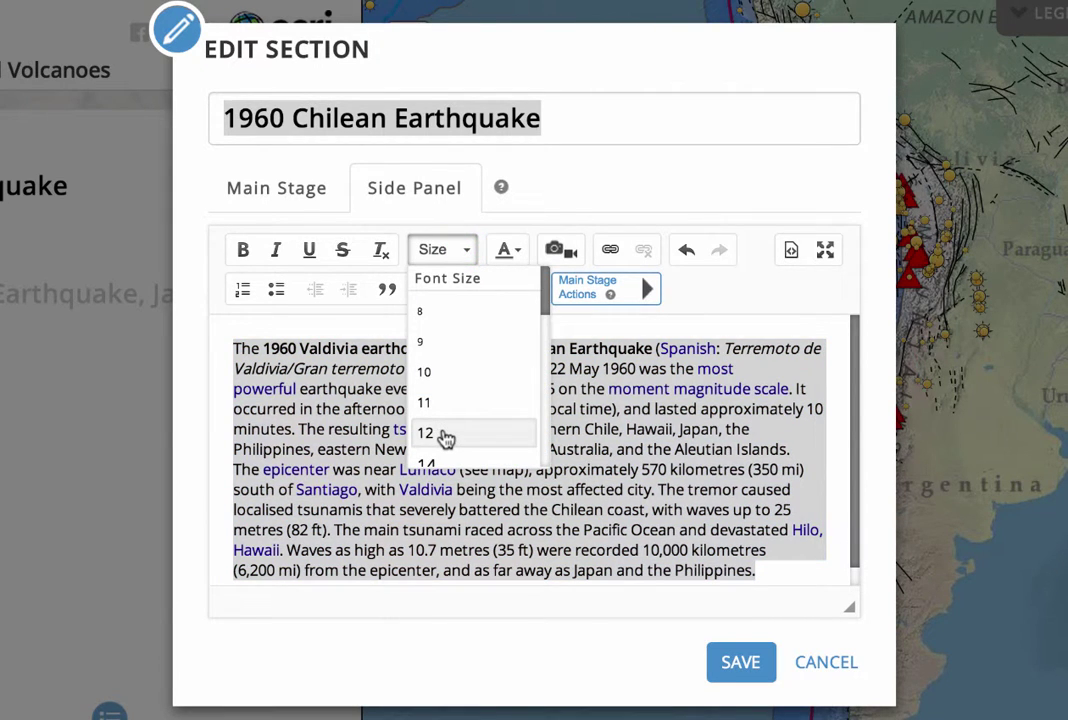
{"action": "left_click", "coordinate": [444, 434]}
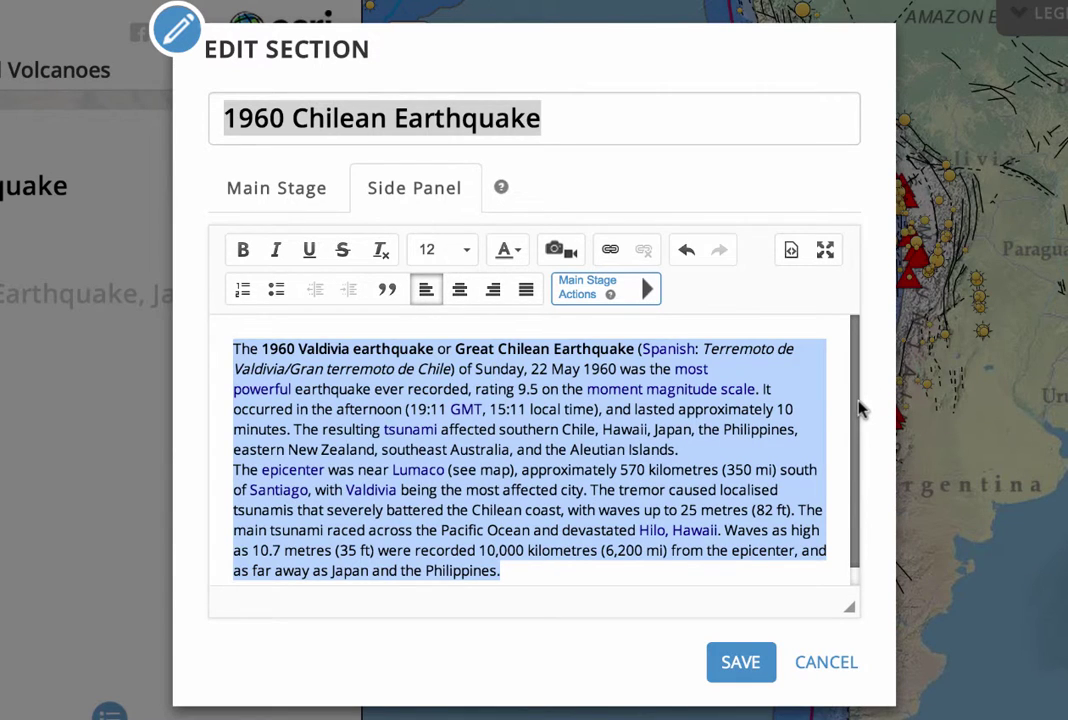
Split the intro after 'Aleutian Islands.' and add two empty lines at the end
{"action": "left_click_drag", "start_coordinate": [857, 401], "coordinate": [857, 430]}
{"action": "left_click", "coordinate": [763, 445]}
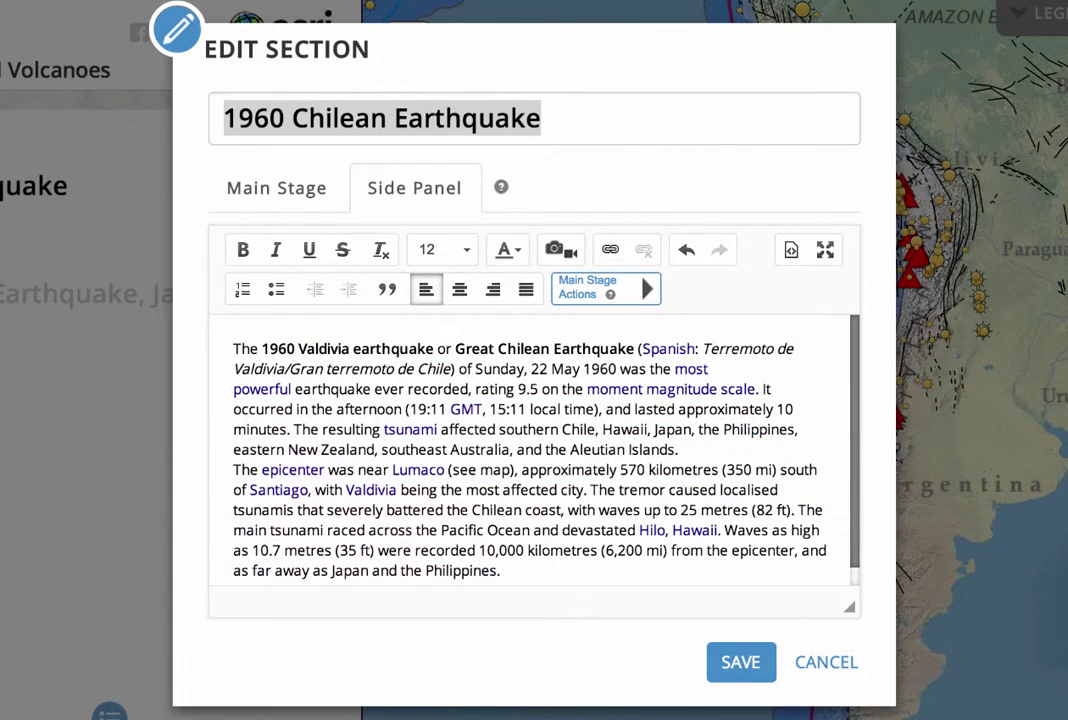
{"action": "key", "text": "Return"}
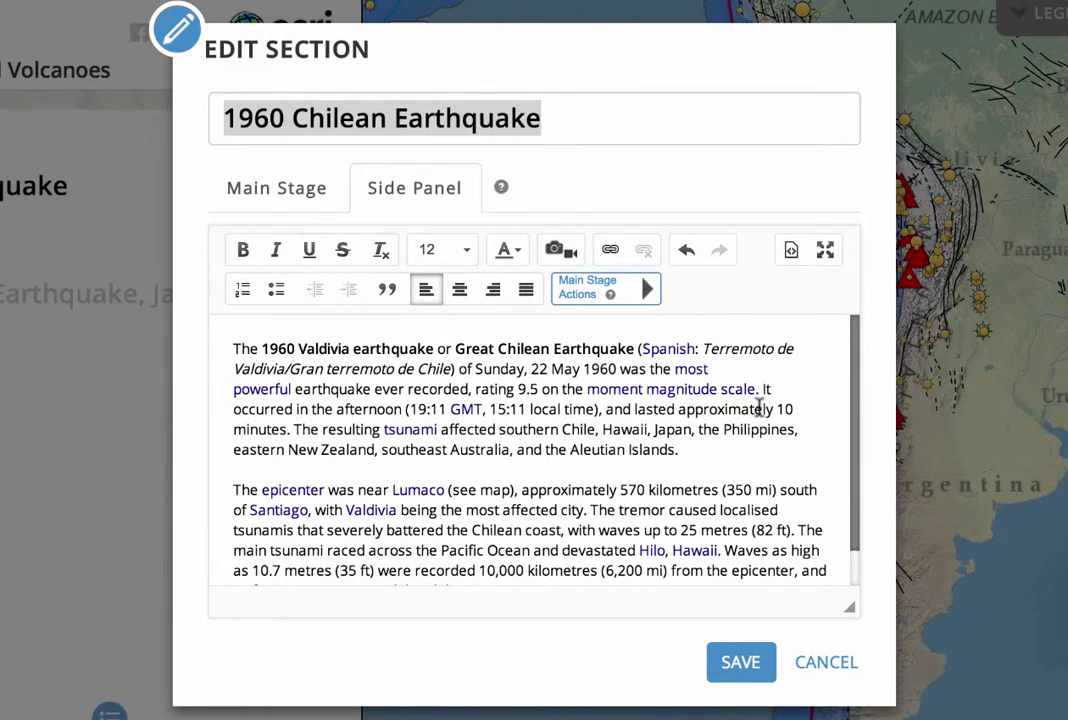
{"action": "scroll", "coordinate": [856, 360], "scroll_direction": "down", "scroll_amount": 2}
{"action": "left_click", "coordinate": [634, 563]}
{"action": "key", "text": "Return"}
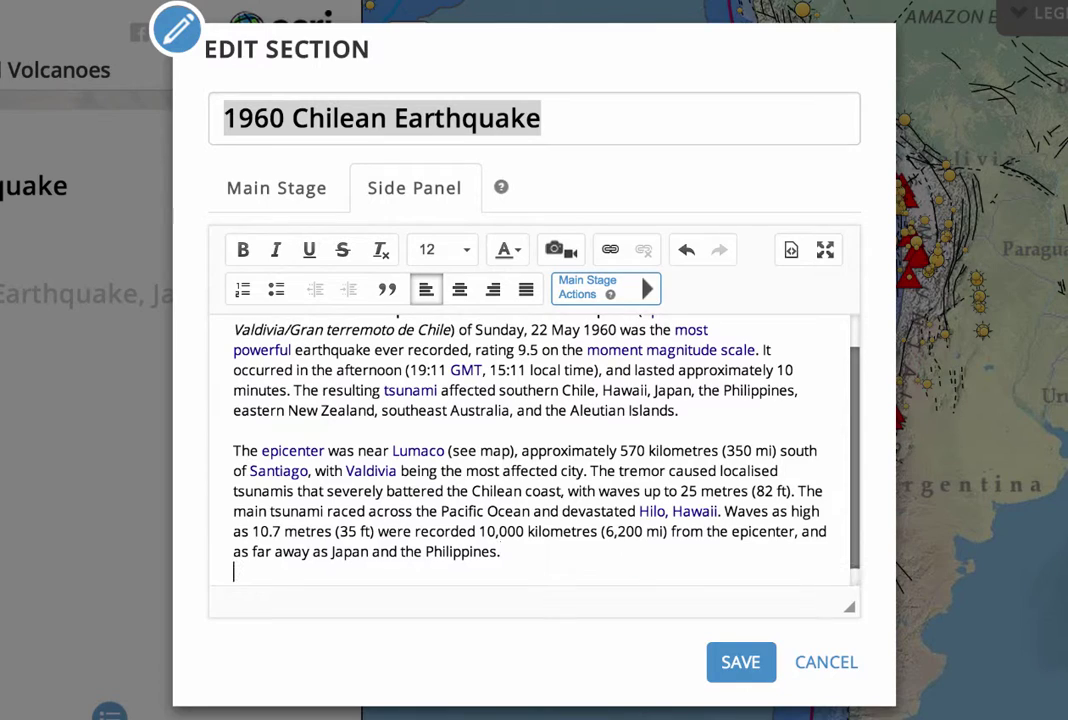
{"action": "key", "text": "Return"}
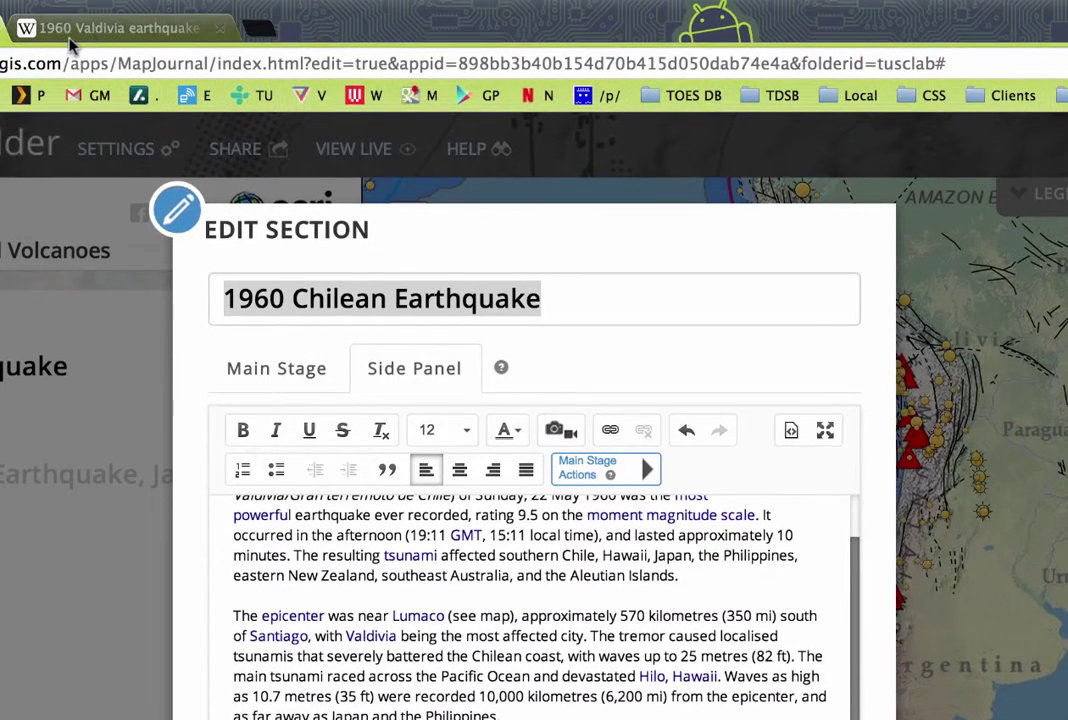
Open the Tsunami_travel_time_Valdivia_1960.jpg map in the Tsunami section and copy its image URL
{"action": "left_click", "coordinate": [70, 38]}
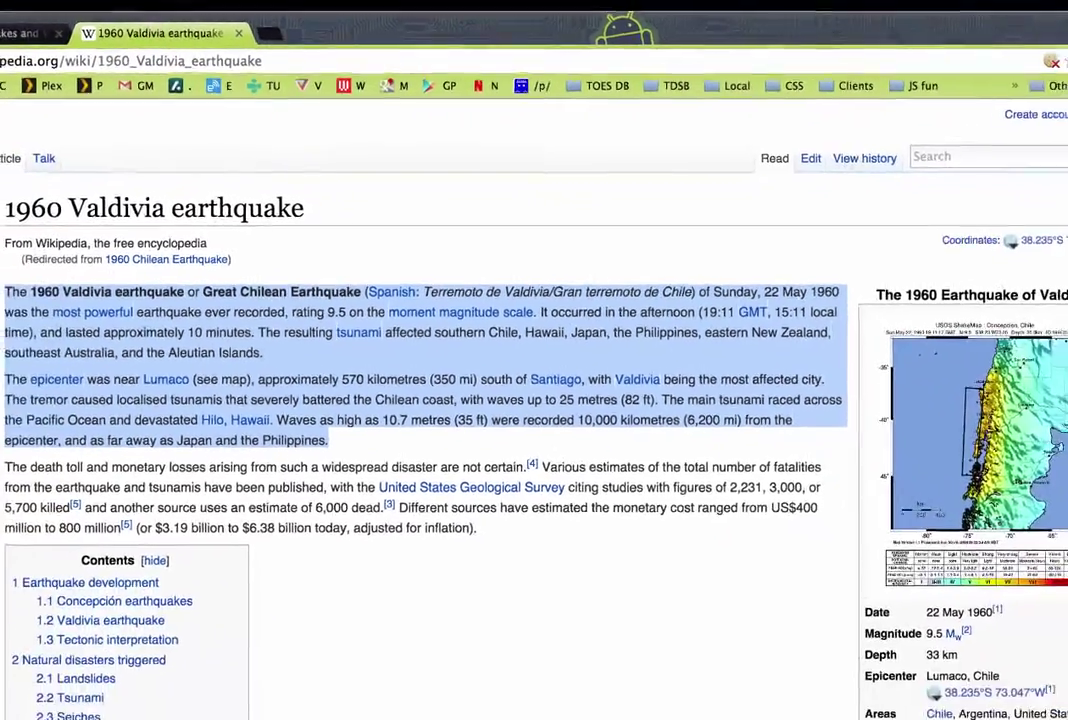
{"action": "scroll", "coordinate": [534, 400], "scroll_direction": "down", "scroll_amount": 15}
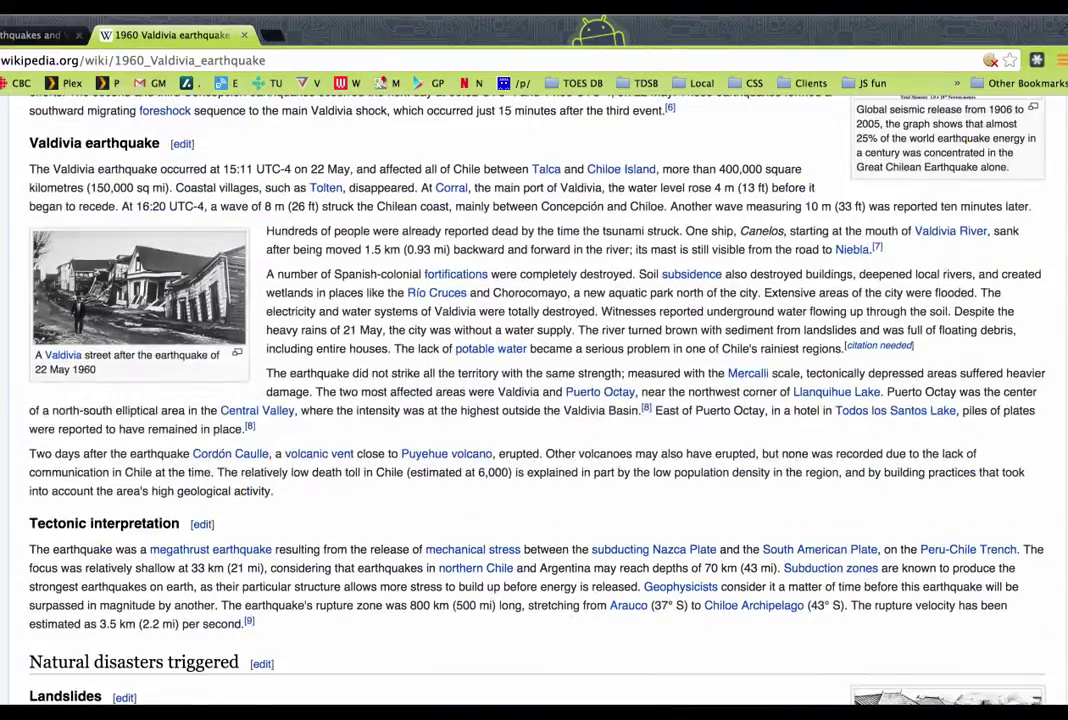
{"action": "scroll", "coordinate": [89, 290], "scroll_direction": "down", "scroll_amount": 10}
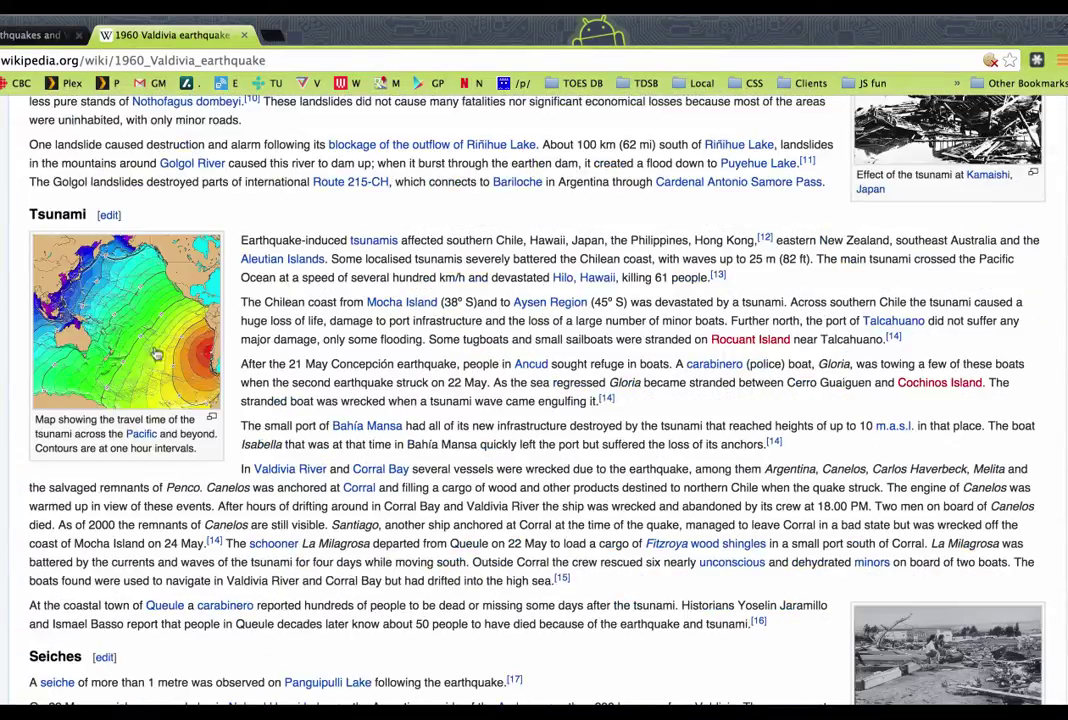
{"action": "left_click", "coordinate": [107, 322]}
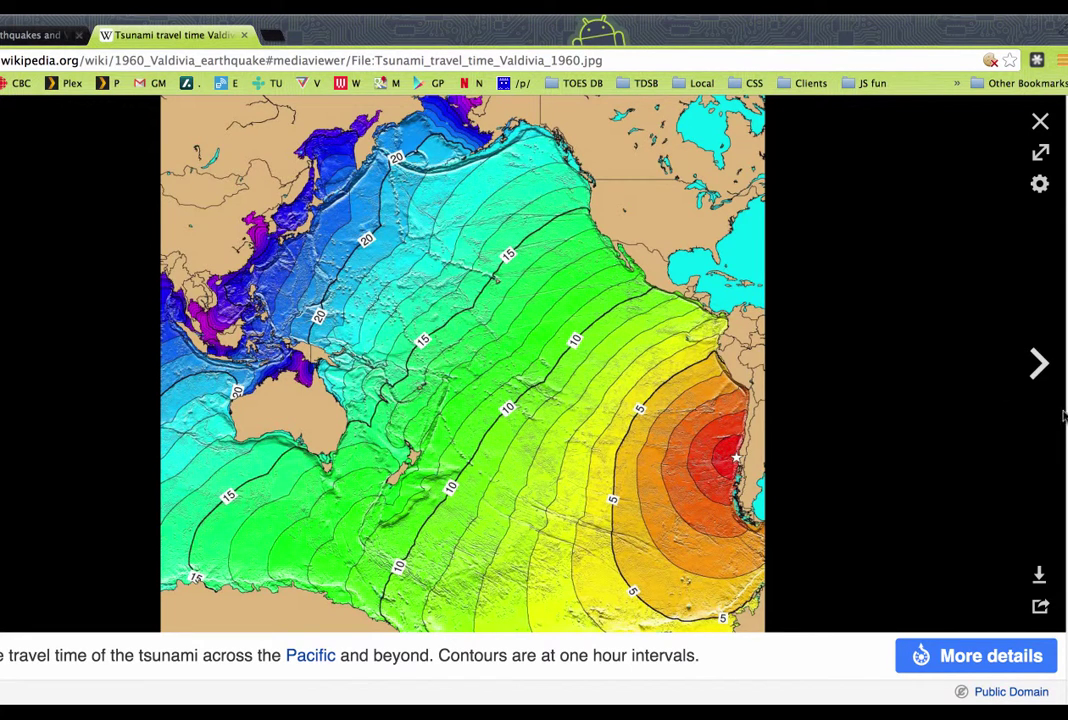
{"action": "scroll", "coordinate": [888, 350], "scroll_direction": "down", "scroll_amount": 2}
{"action": "scroll", "coordinate": [1006, 358], "scroll_direction": "up", "scroll_amount": 2}
{"action": "right_click", "coordinate": [463, 266]}
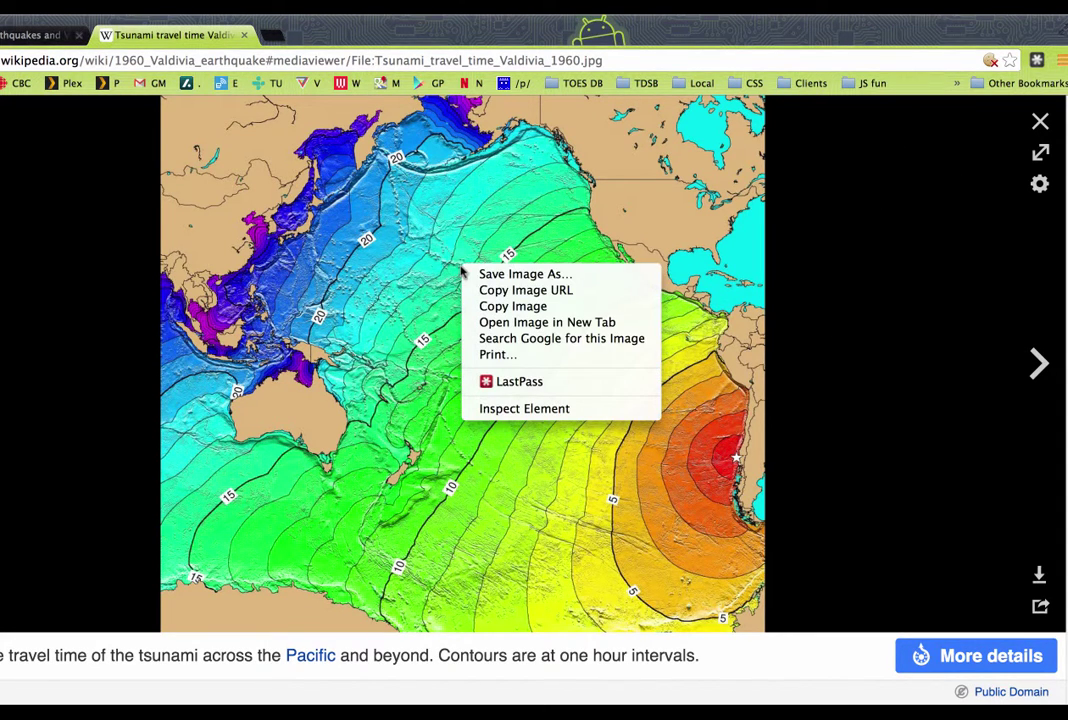
{"action": "left_click", "coordinate": [508, 289]}
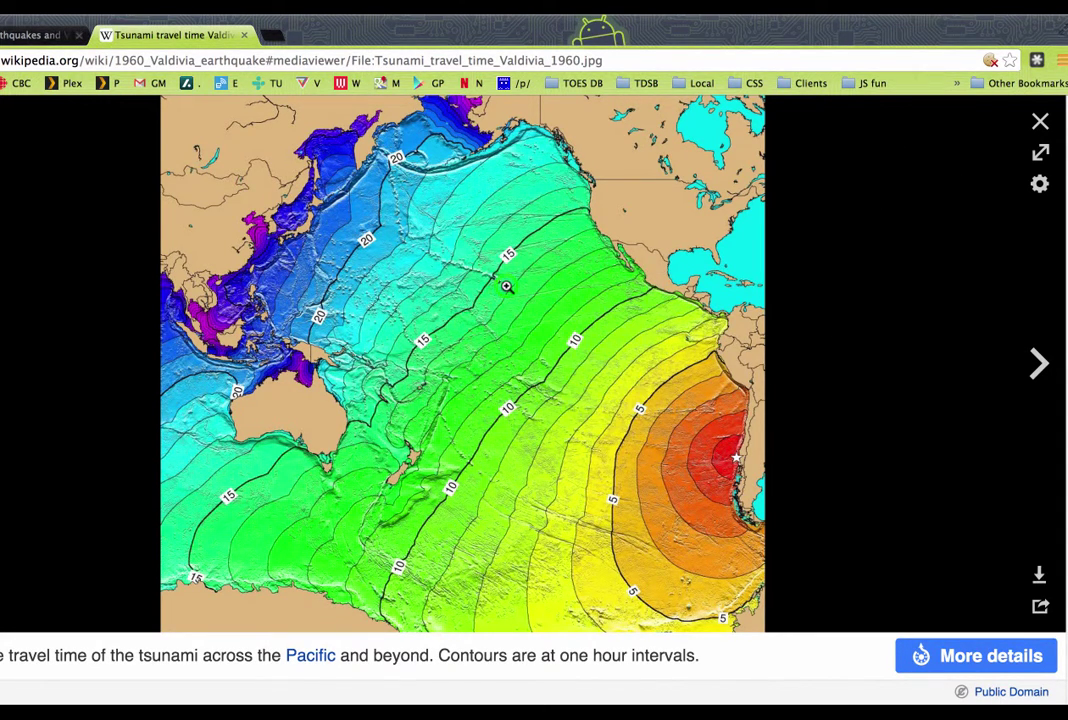
Insert the tsunami map by URL below the Chilean section text, then save section and story
{"action": "left_click", "coordinate": [35, 35]}
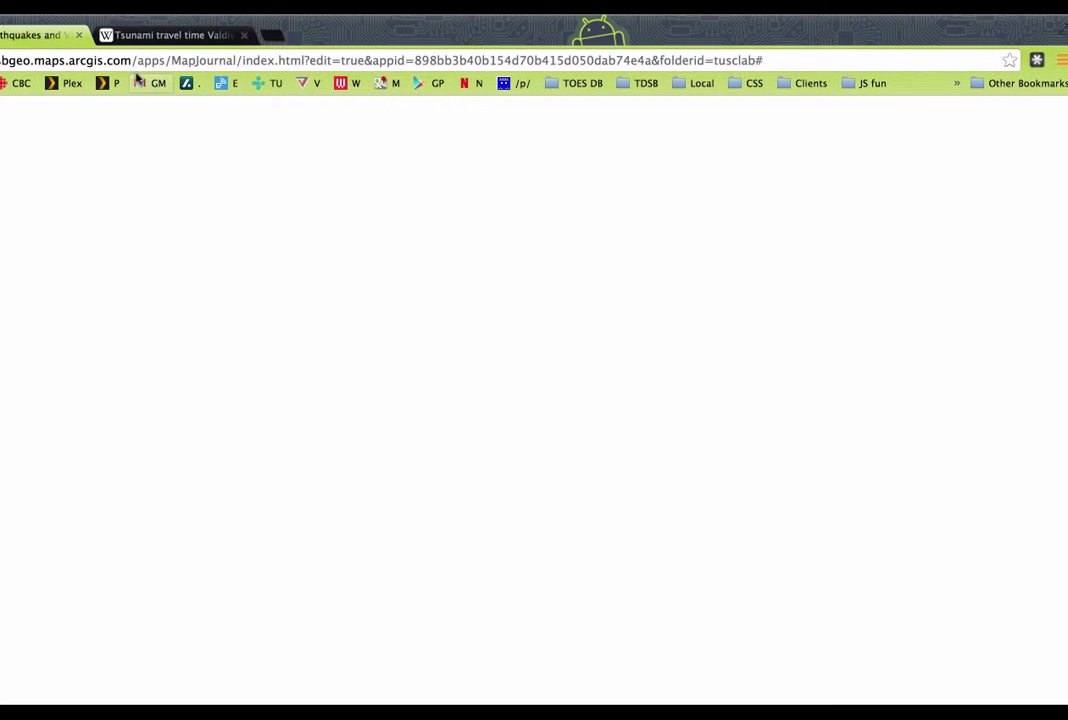
{"action": "left_click", "coordinate": [293, 556]}
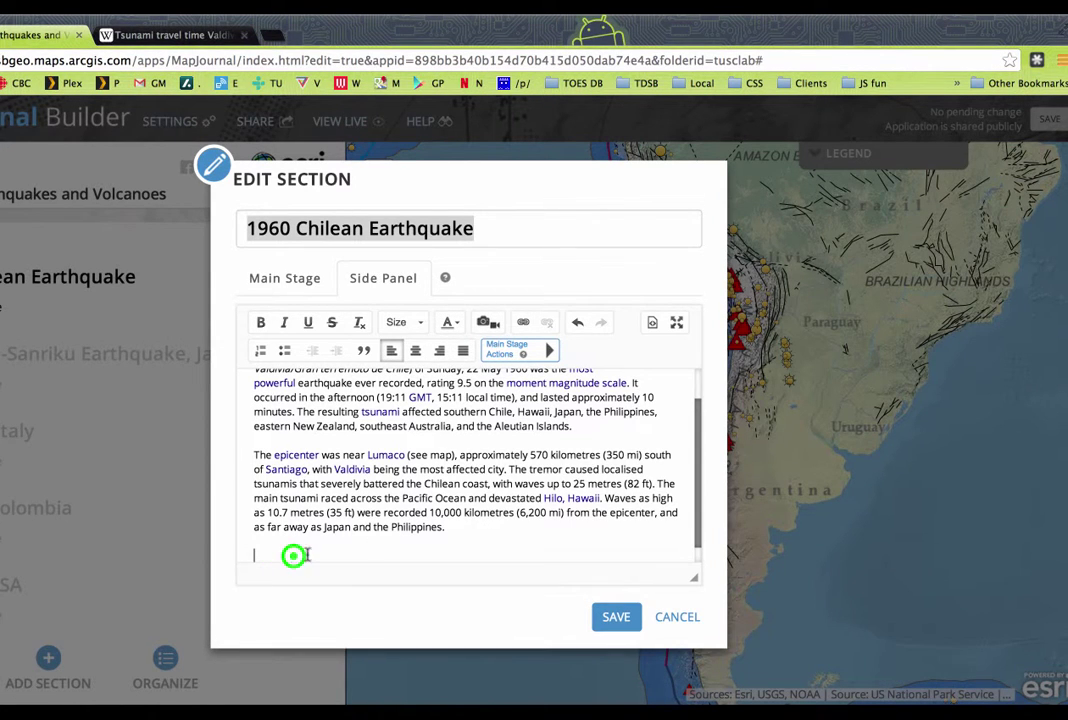
{"action": "left_click", "coordinate": [483, 324]}
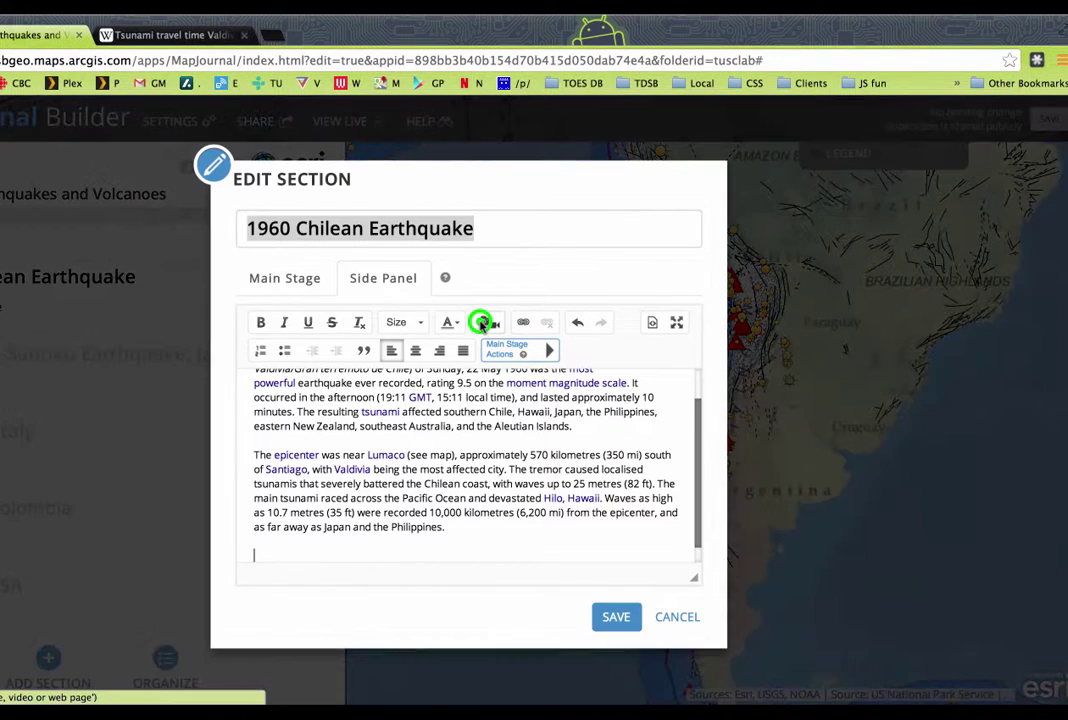
{"action": "key", "text": "super+v"}
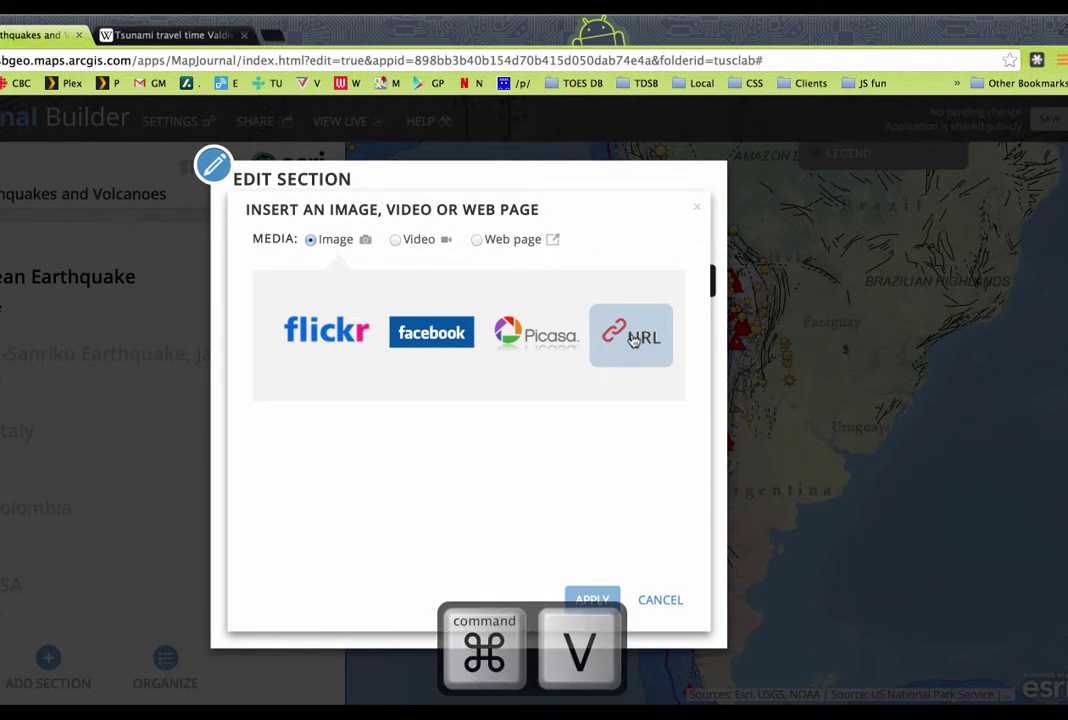
{"action": "left_click", "coordinate": [633, 340]}
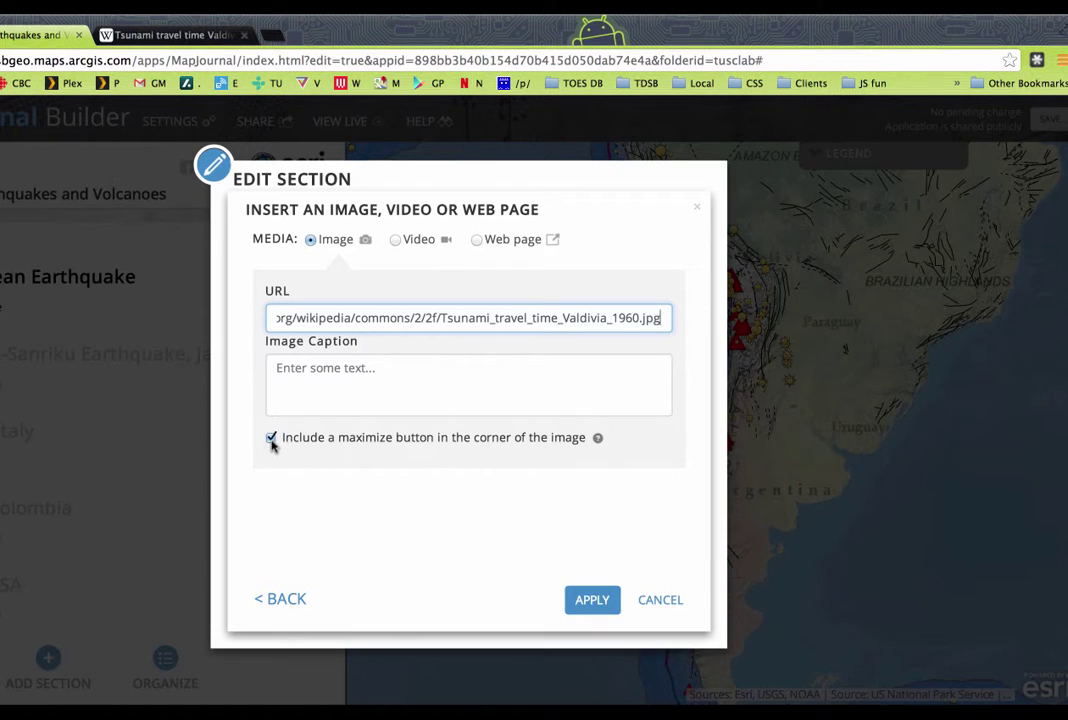
{"action": "left_click", "coordinate": [592, 599]}
{"action": "left_click", "coordinate": [615, 617]}
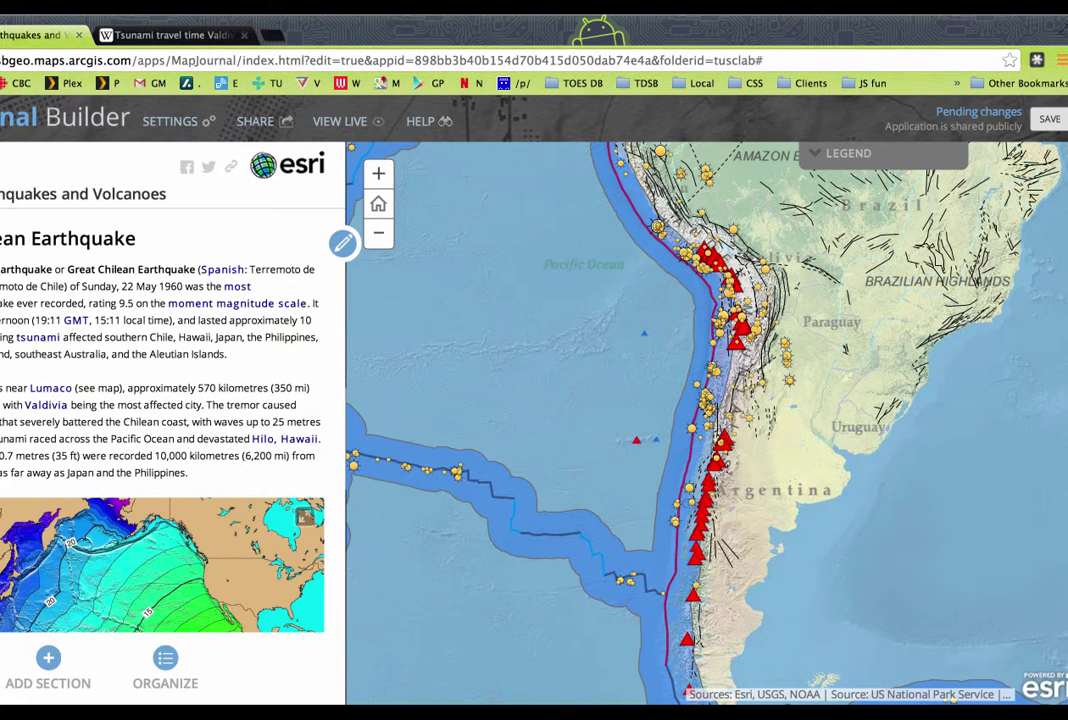
{"action": "left_click", "coordinate": [1047, 120]}
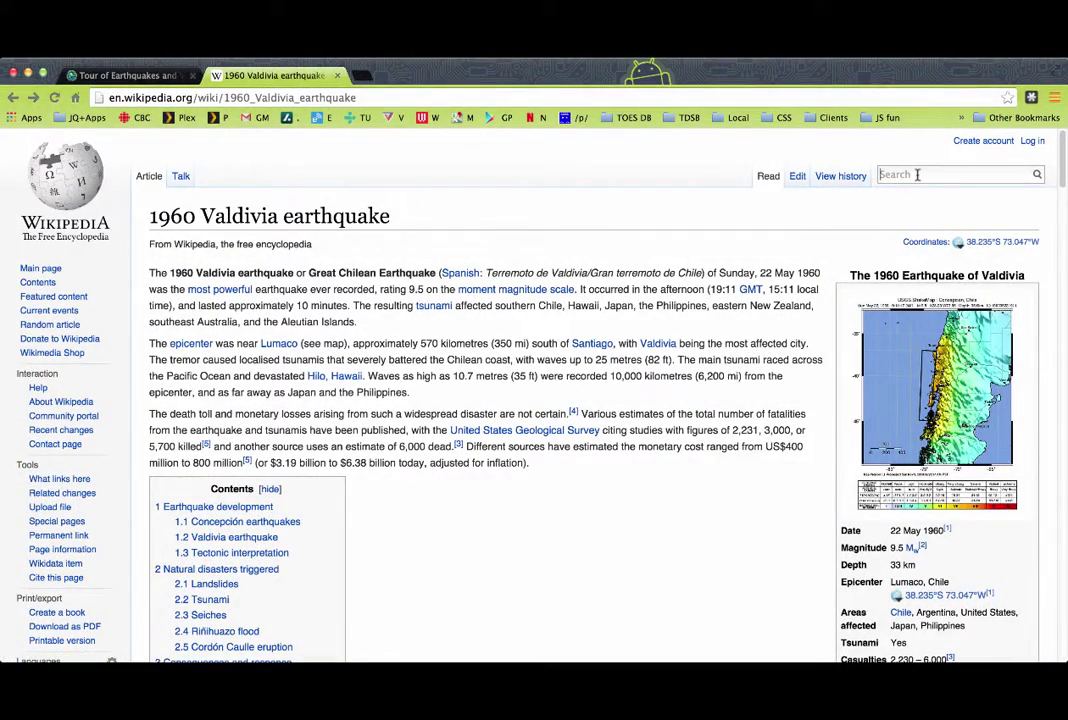
Search Wikipedia for '1896 Meiji-Sanriku Earthquake, Japan'
{"action": "left_click", "coordinate": [917, 174]}
{"action": "key", "text": "ctrl+v"}
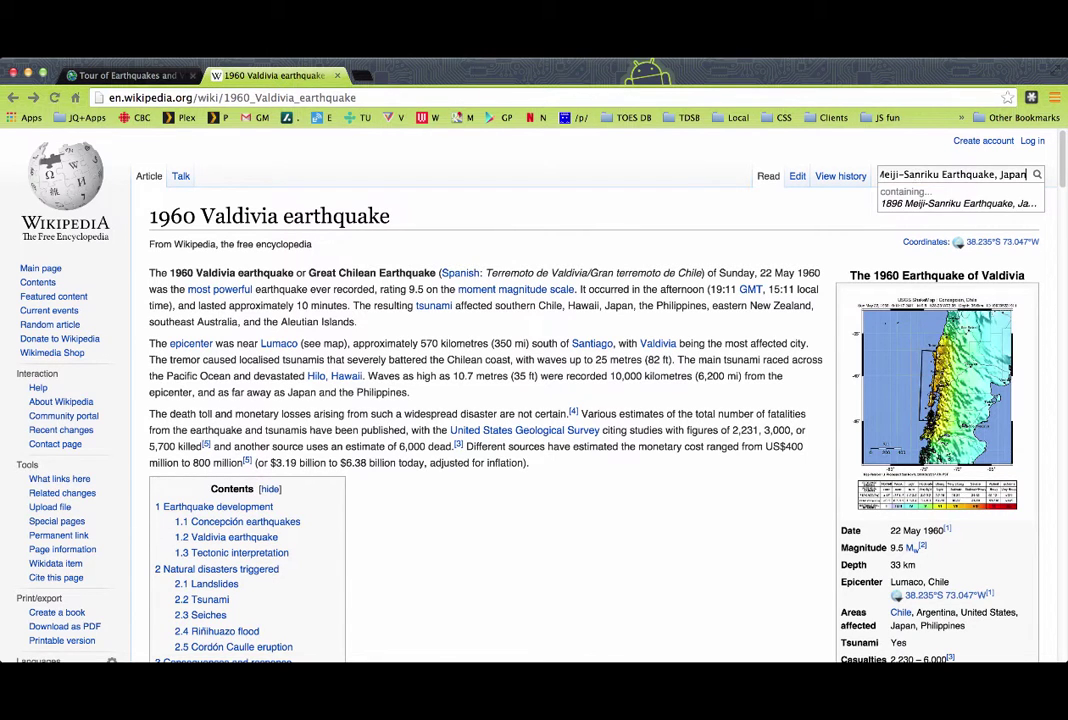
{"action": "key", "text": "Return"}
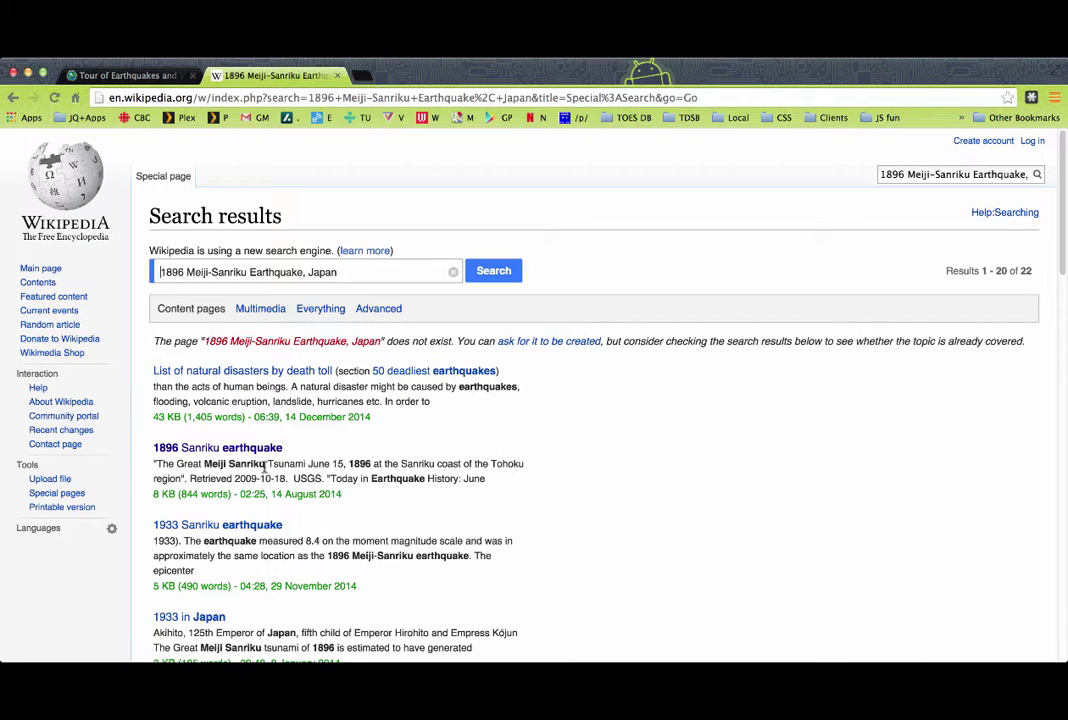
{"action": "scroll", "coordinate": [447, 441], "scroll_direction": "down", "scroll_amount": 3}
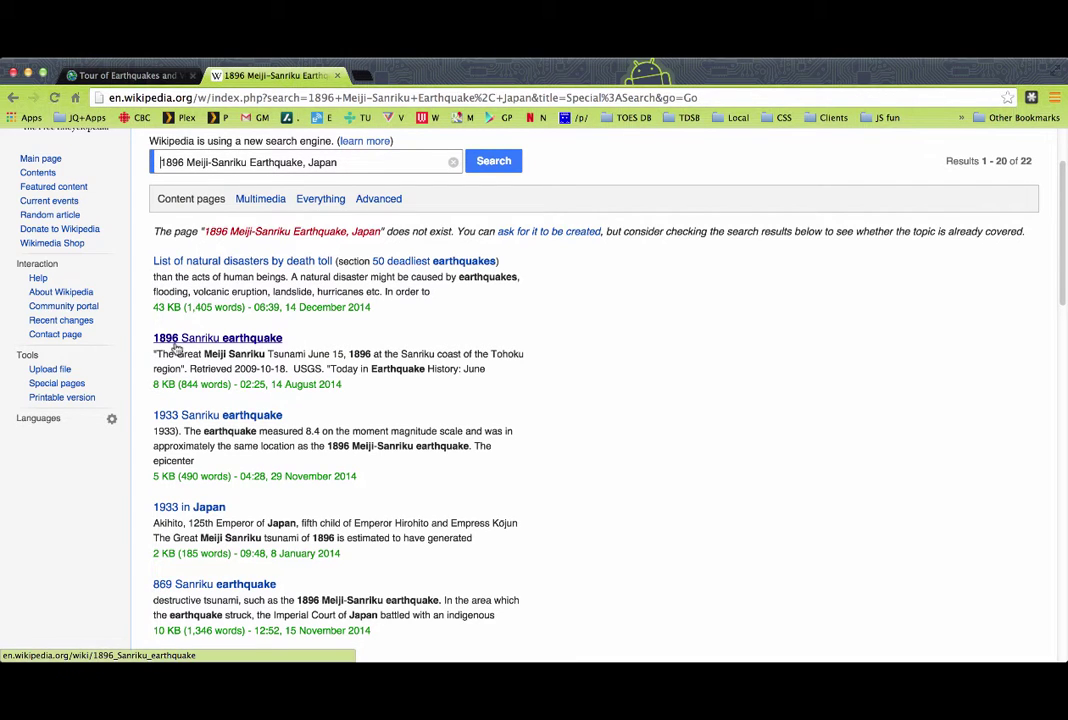
Open the 1896 Sanriku earthquake article from the search results
{"action": "left_click", "coordinate": [269, 337]}
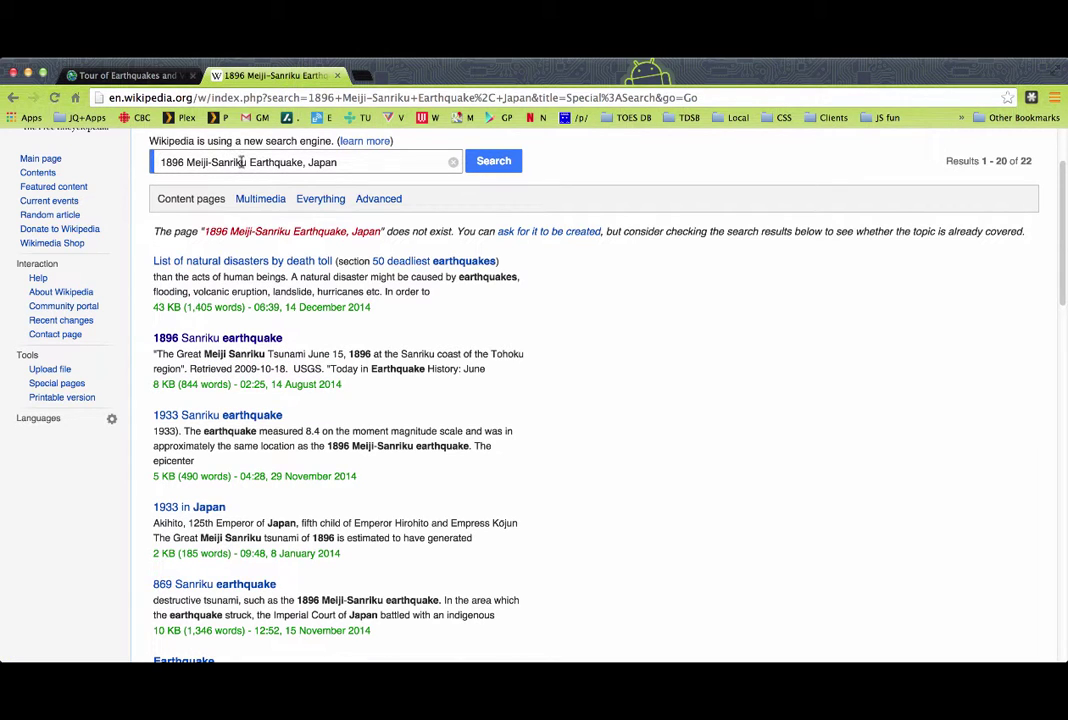
{"action": "left_click_drag", "start_coordinate": [206, 358], "coordinate": [254, 350]}
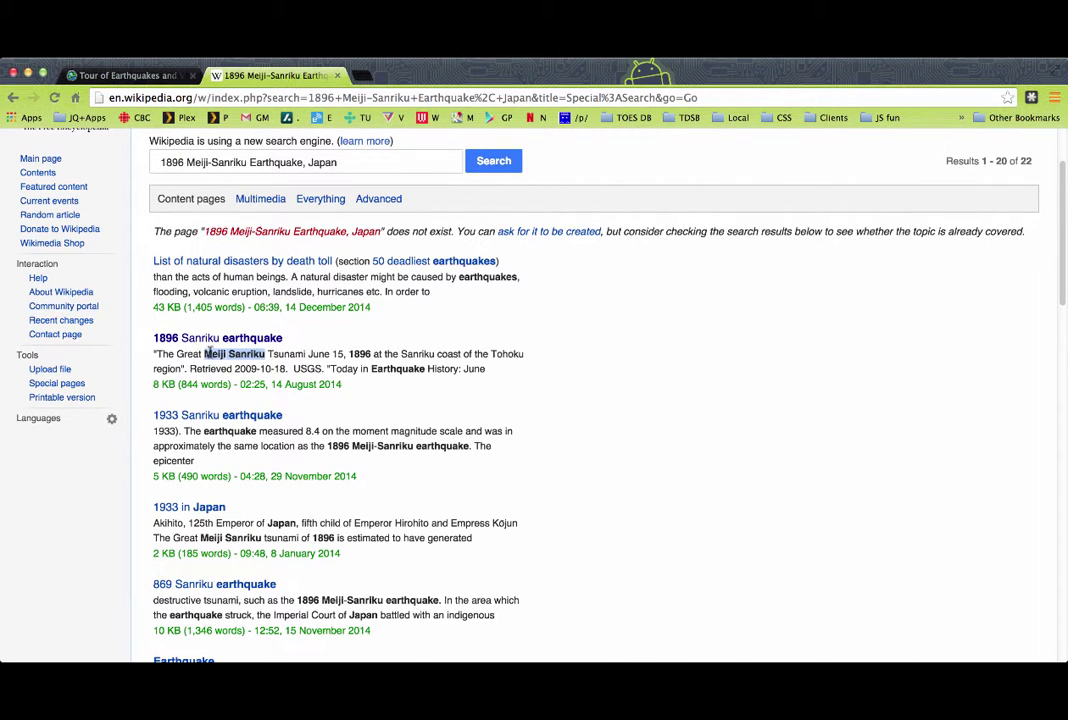
{"action": "left_click", "coordinate": [284, 355]}
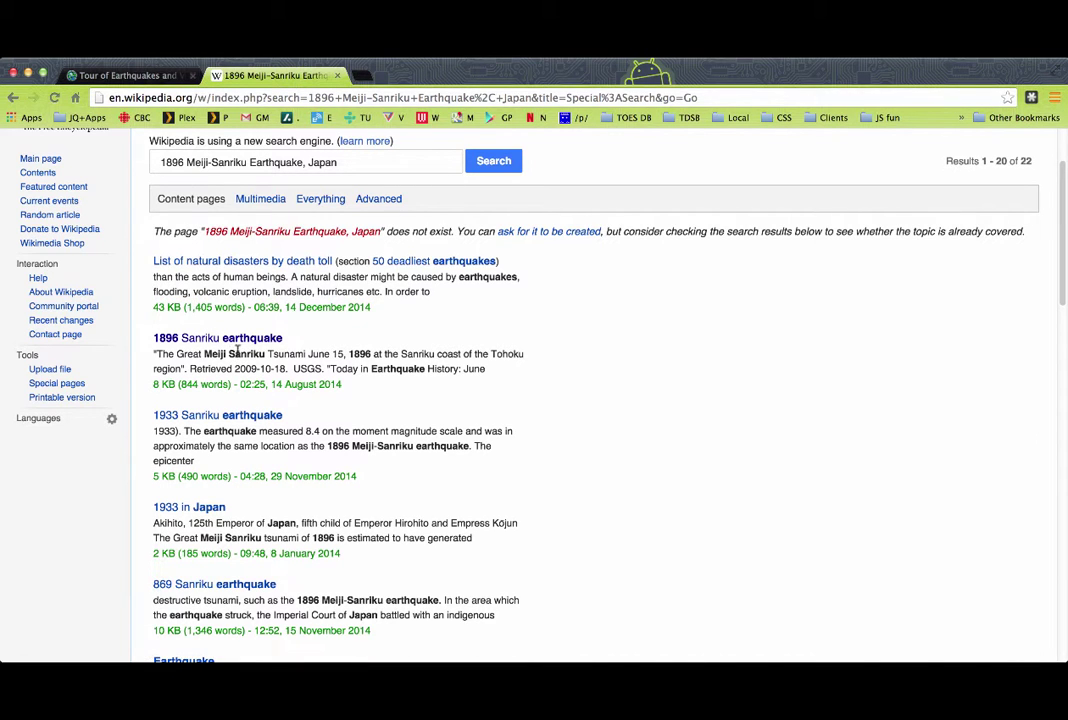
{"action": "left_click", "coordinate": [208, 339]}
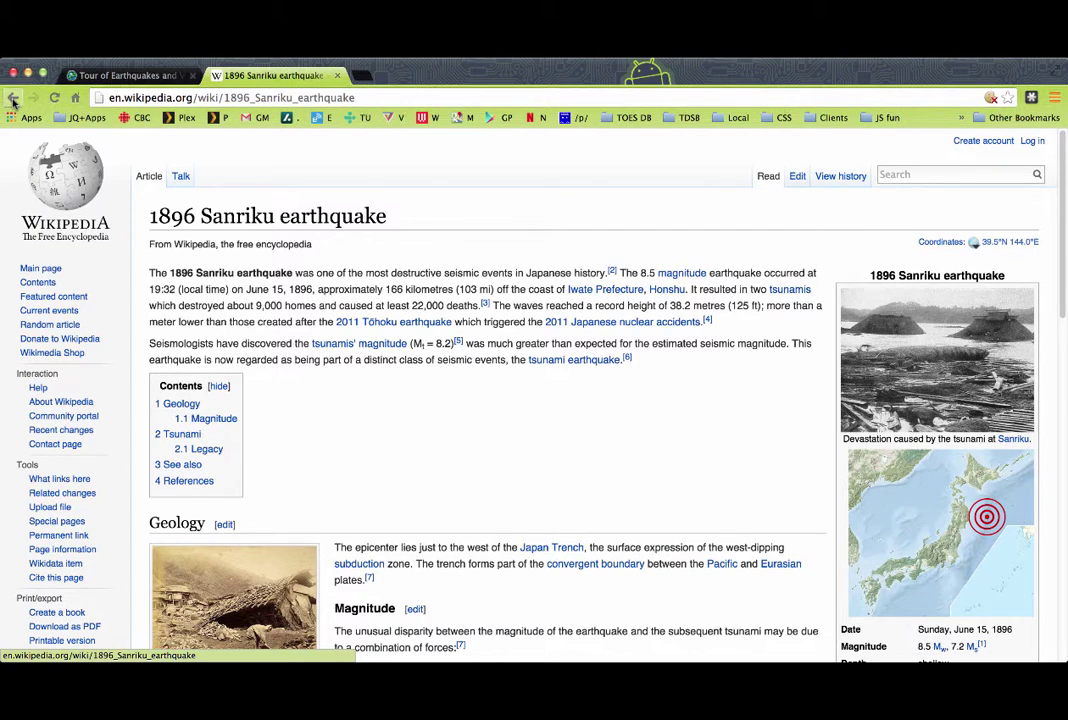
{"action": "left_click", "coordinate": [13, 100]}
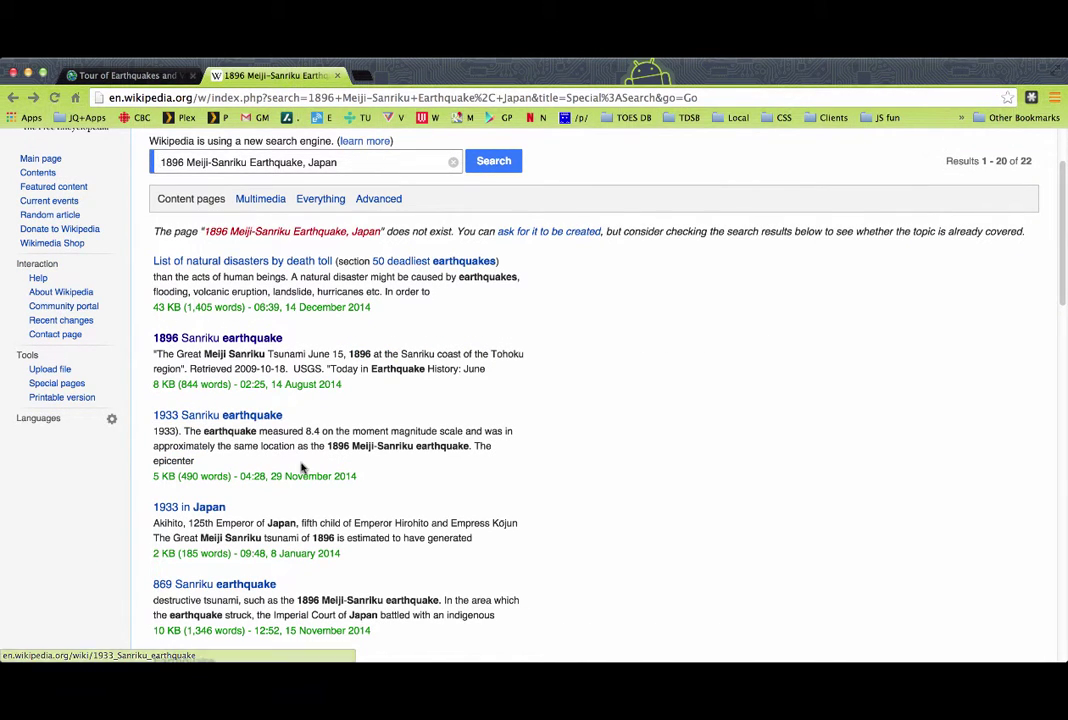
{"action": "left_click", "coordinate": [205, 340]}
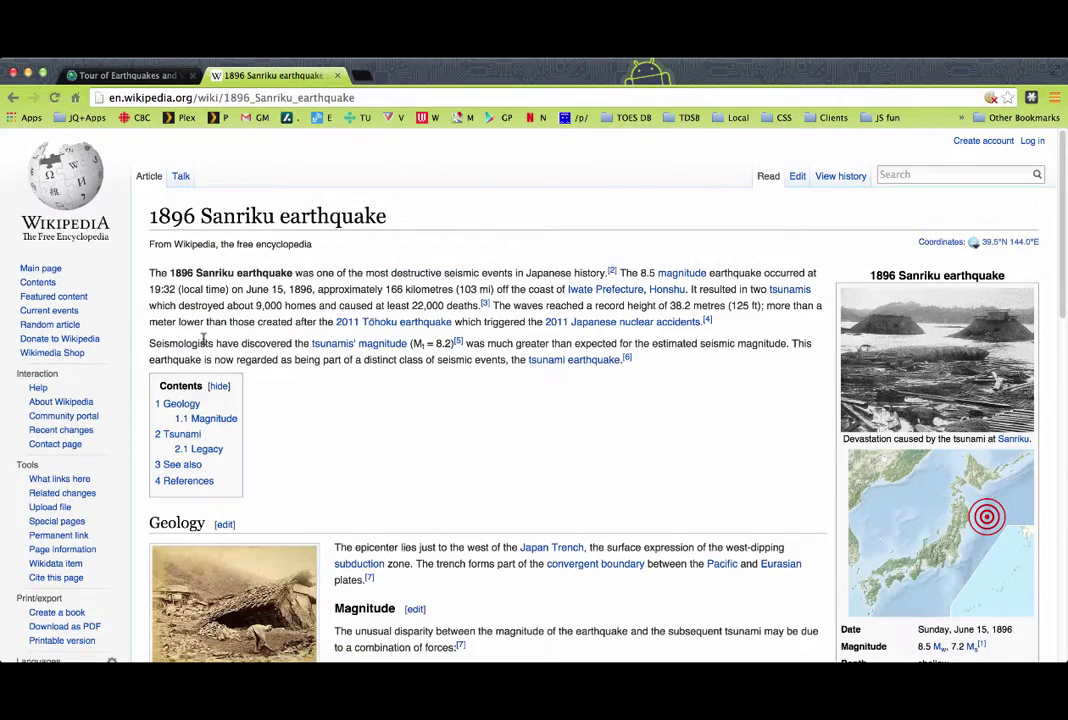